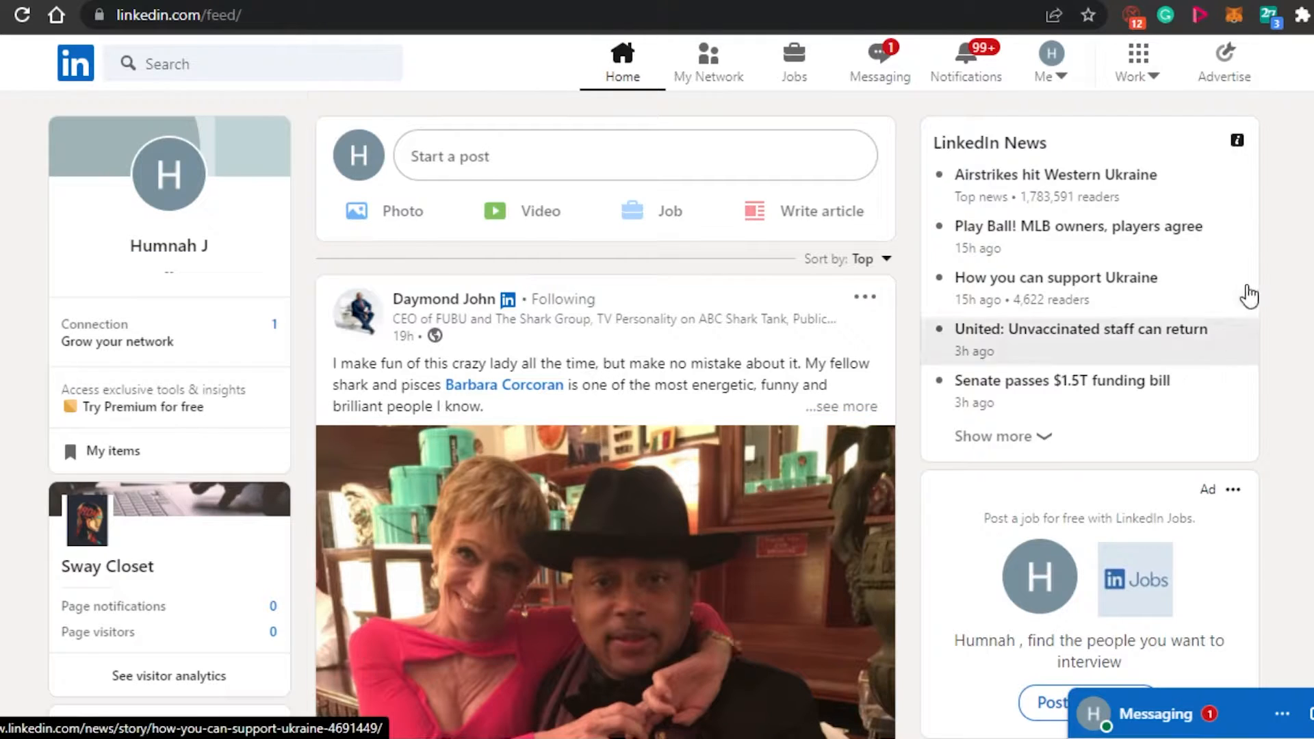
Look through the posts, promoted content and news headlines on the LinkedIn home feed.
scroll(606, 411, down, 20)
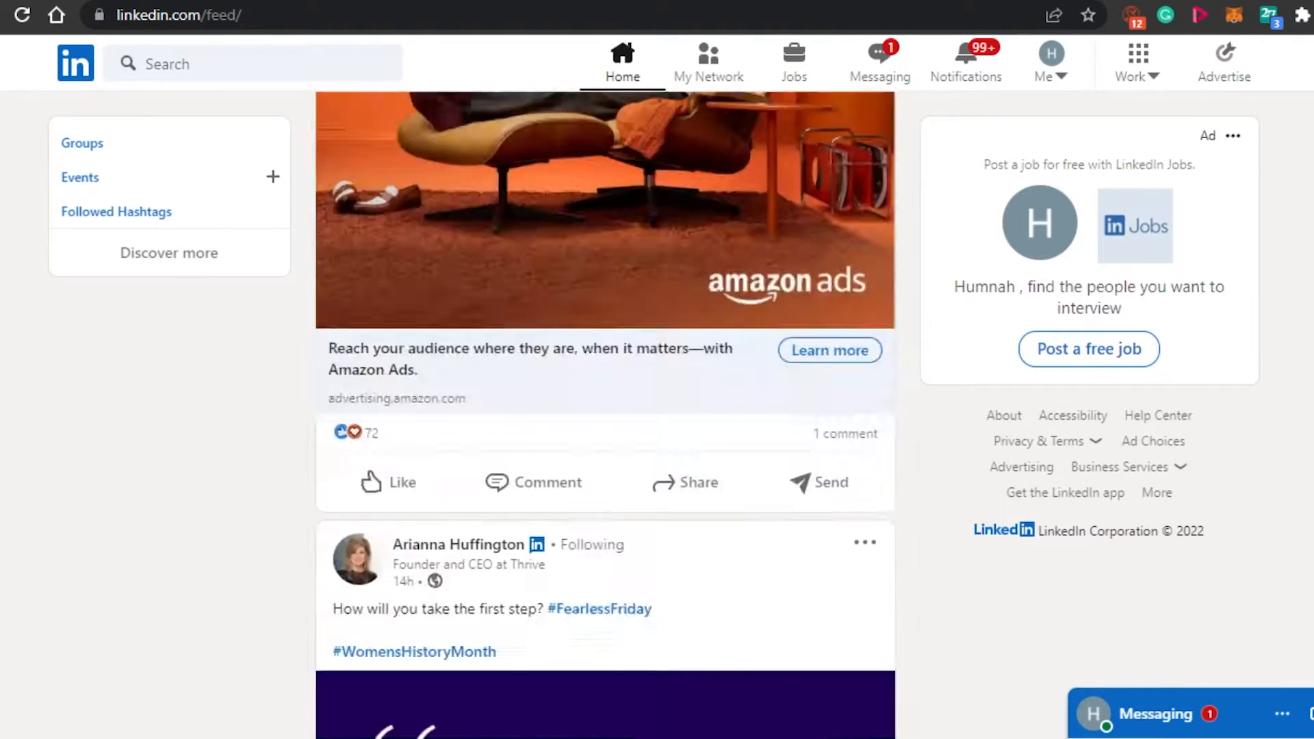
scroll(606, 411, down, 9)
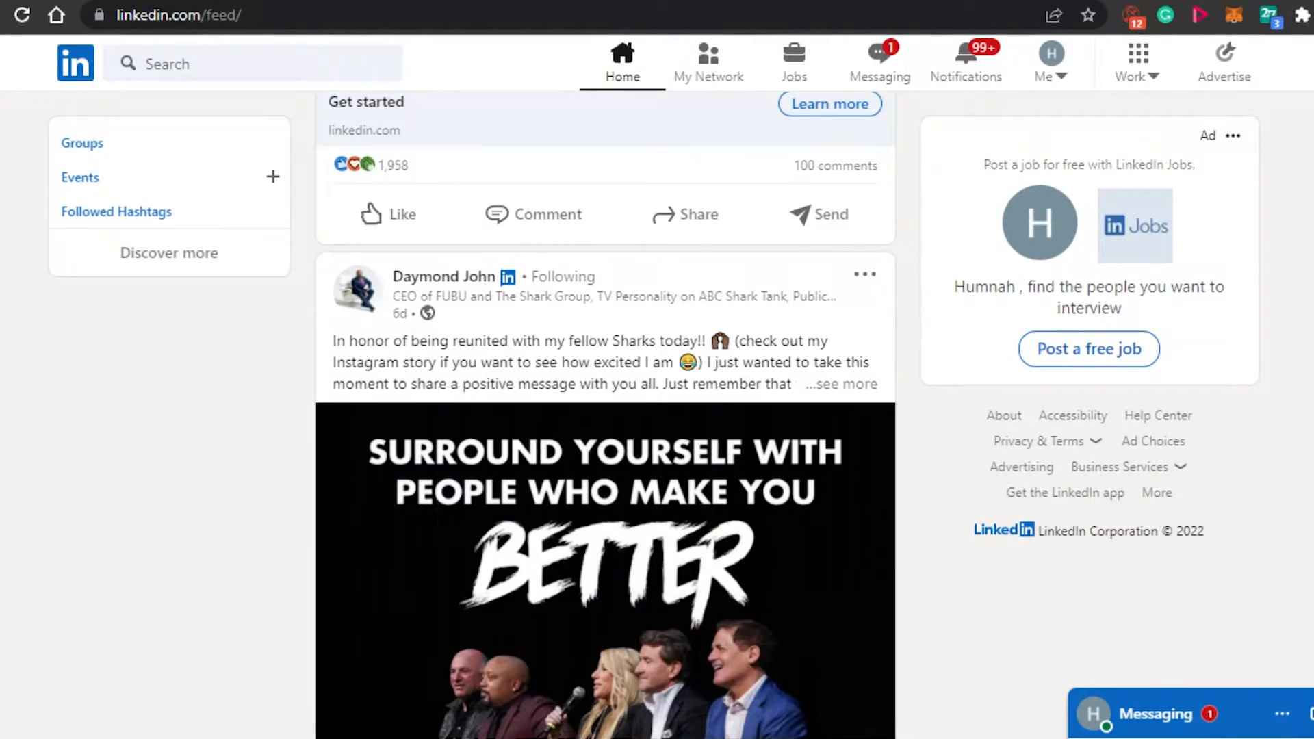
scroll(606, 411, down, 2)
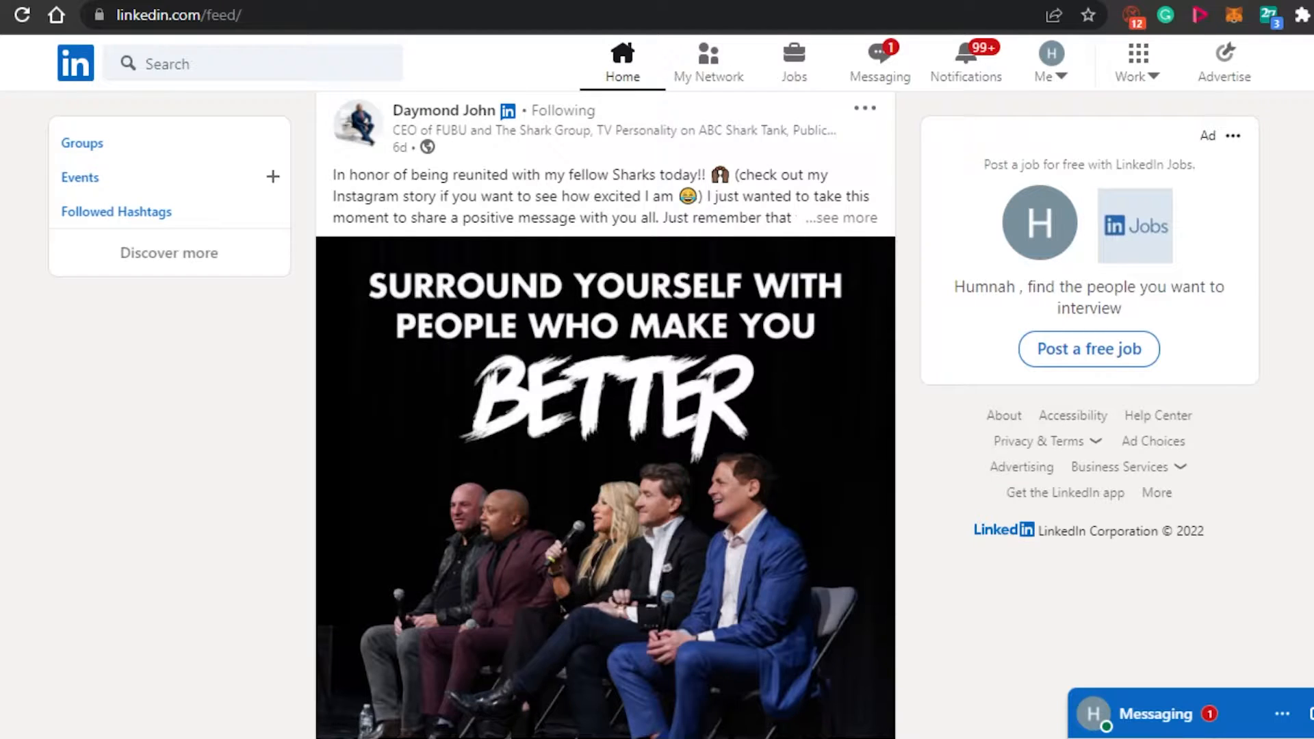
scroll(606, 415, down, 20)
scroll(606, 415, up, 5)
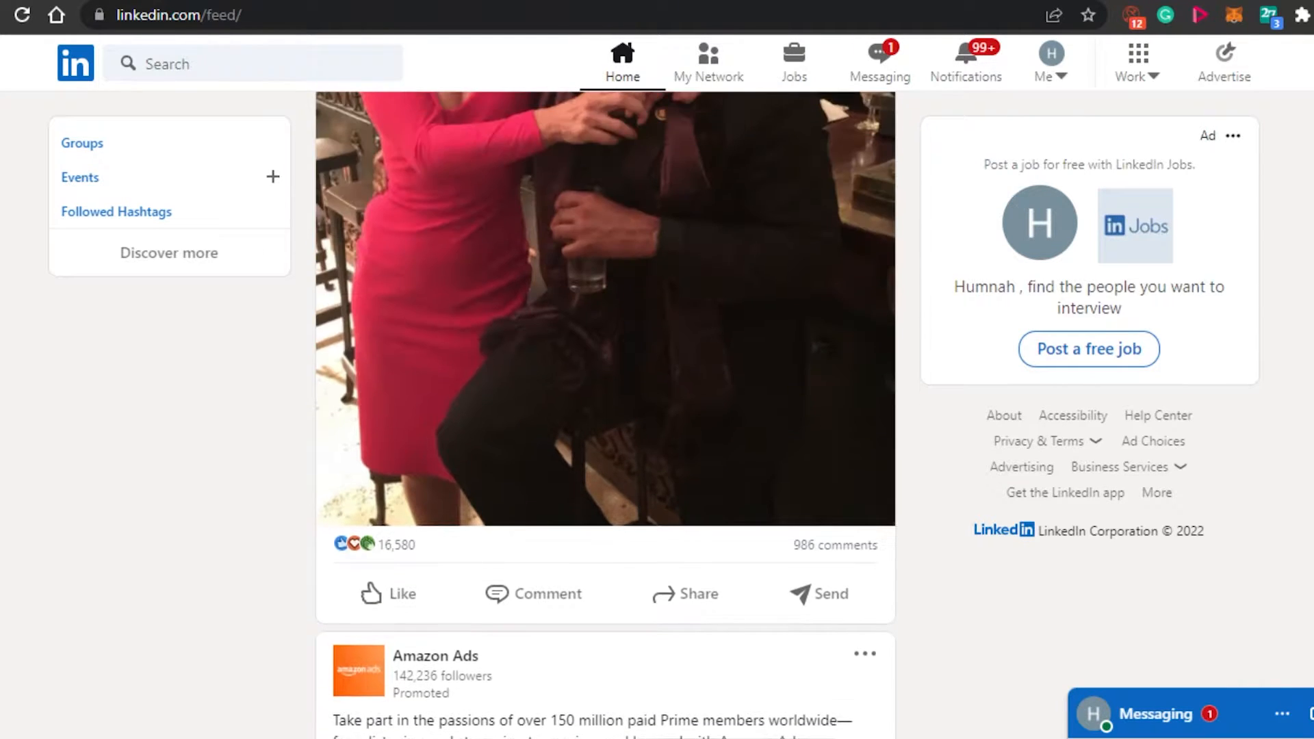
scroll(606, 415, up, 10)
scroll(606, 415, down, 15)
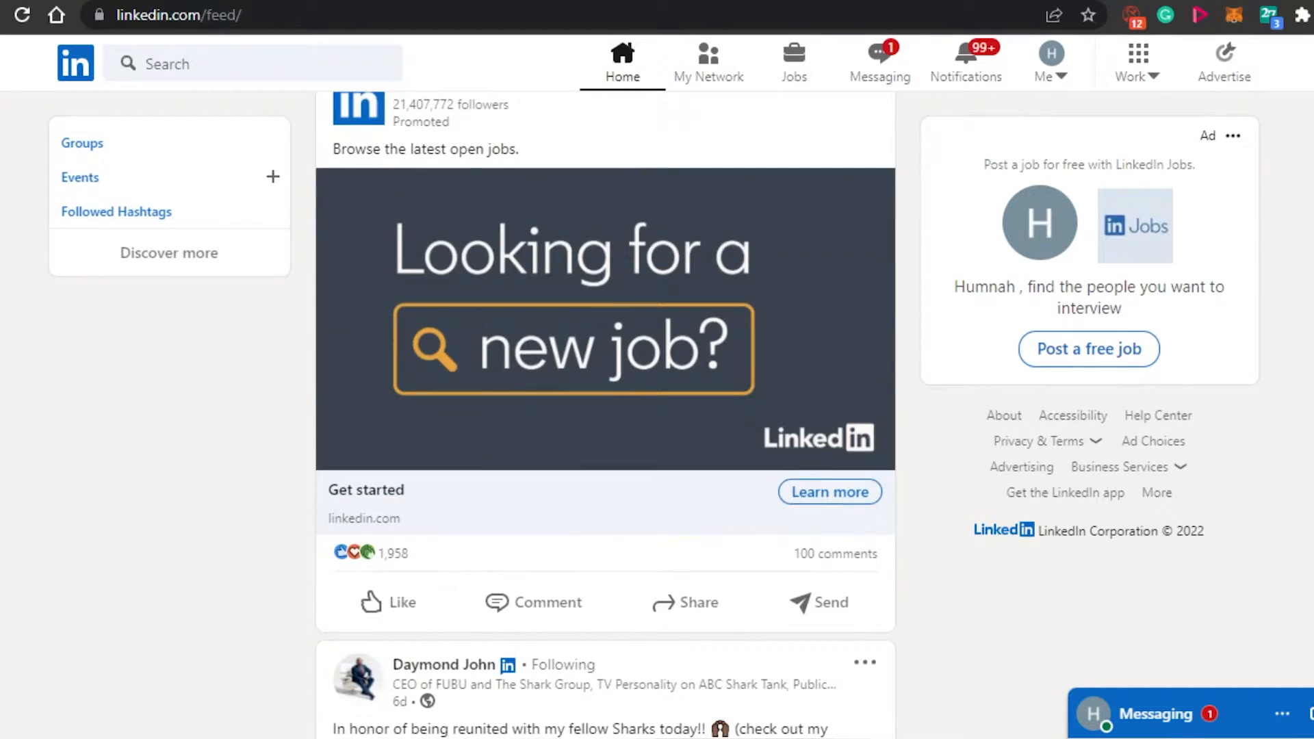
scroll(606, 415, down, 10)
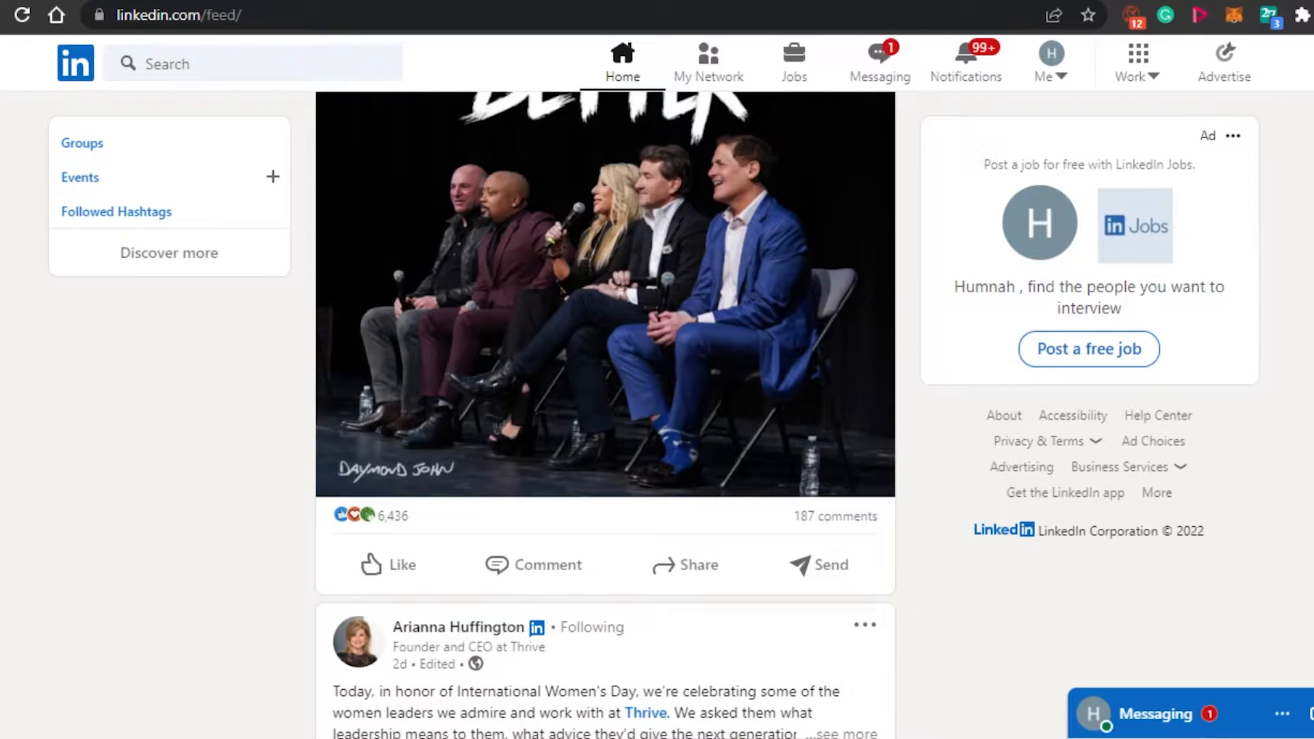
scroll(606, 415, up, 20)
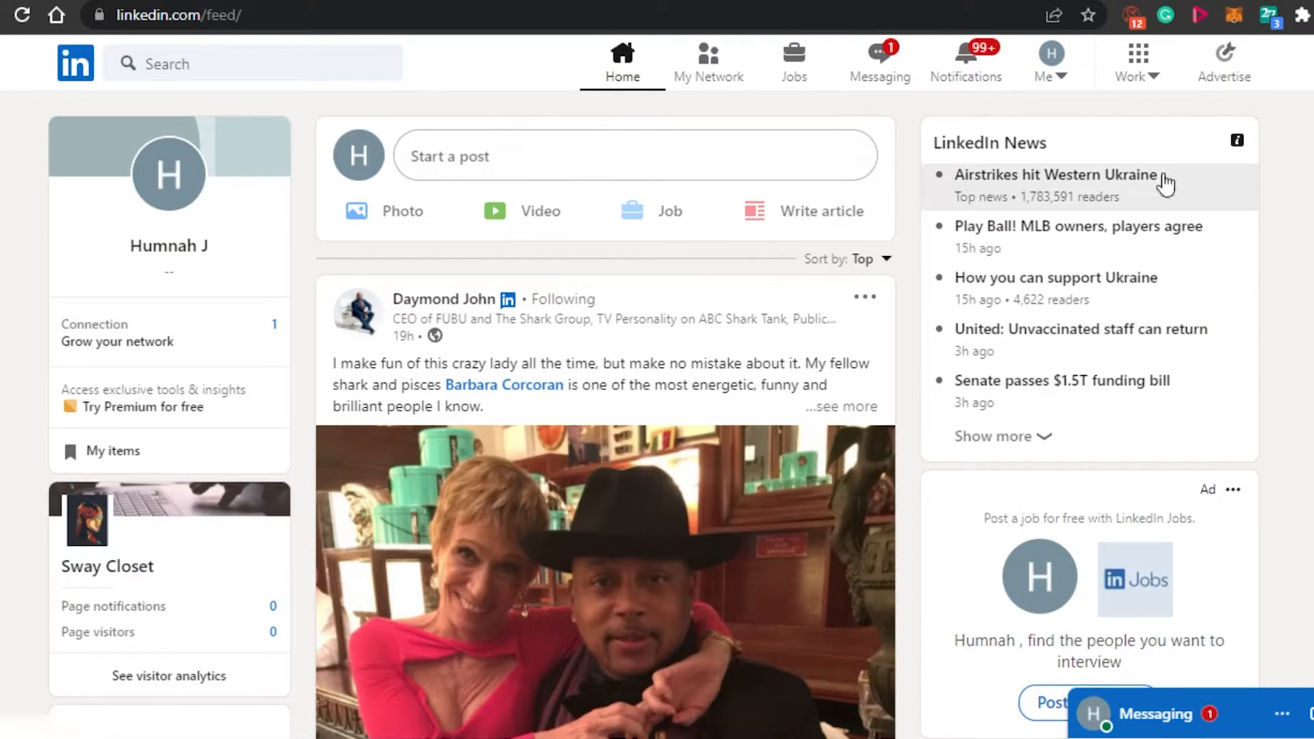
scroll(692, 232, down, 7)
scroll(691, 232, up, 6)
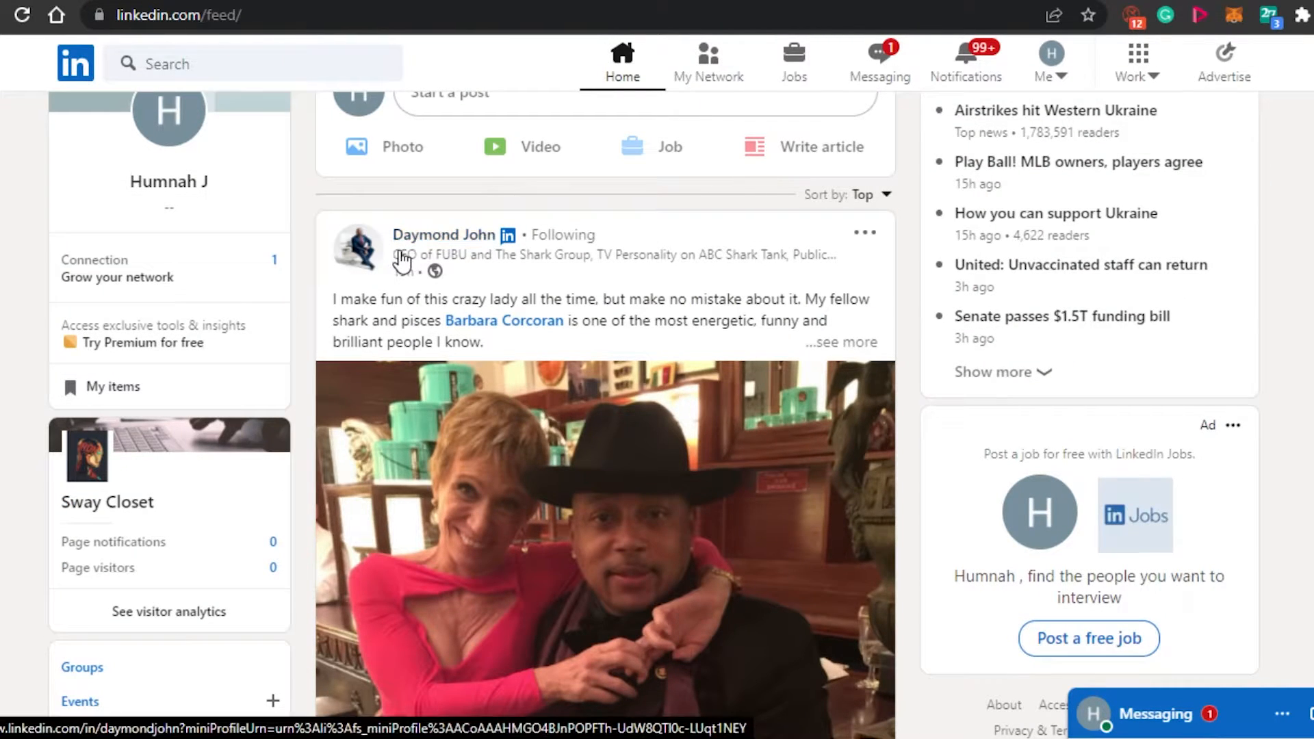
mouse_move(415, 246)
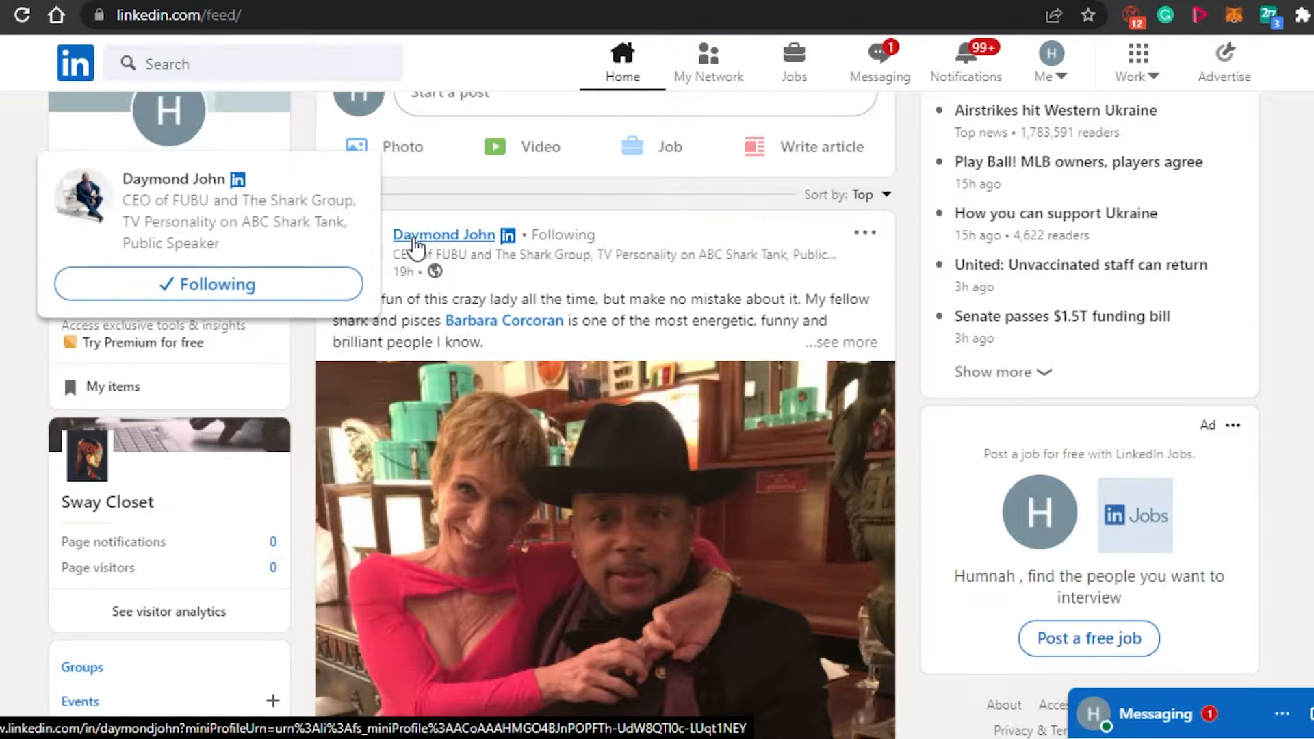
click(184, 225)
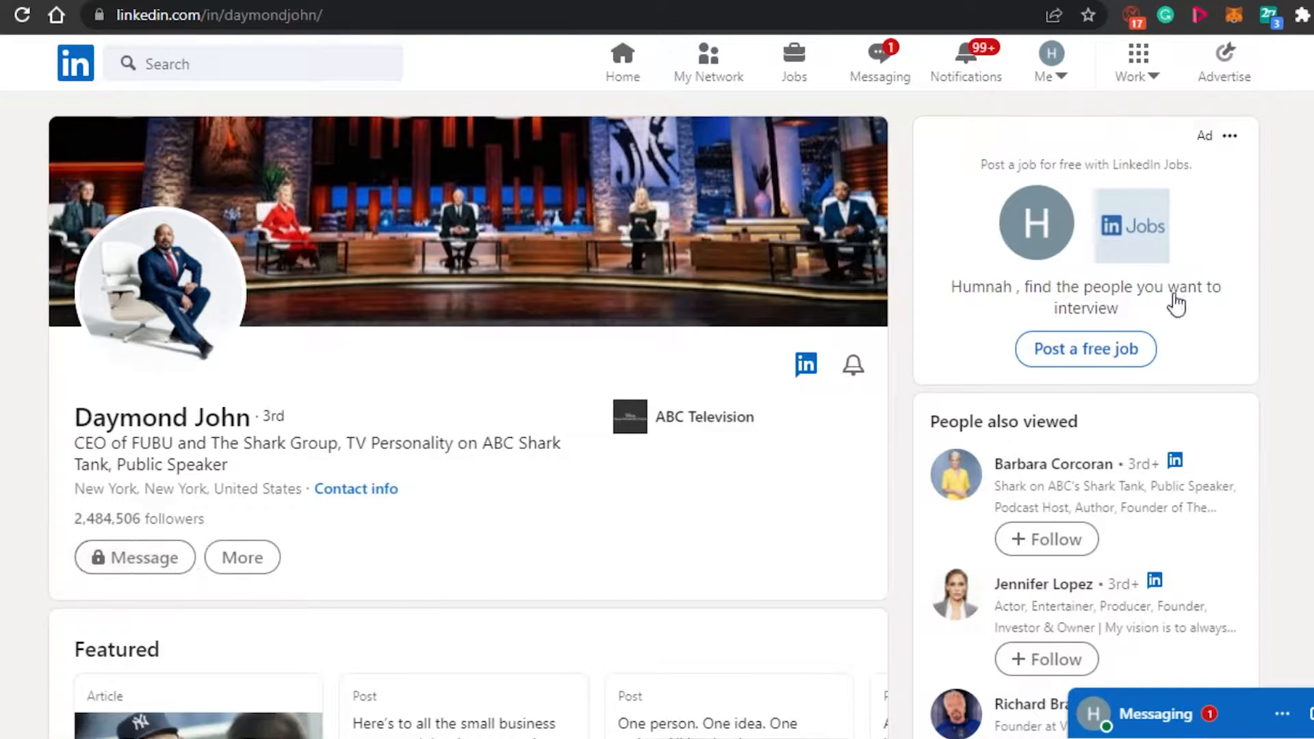
scroll(1164, 304, down, 2)
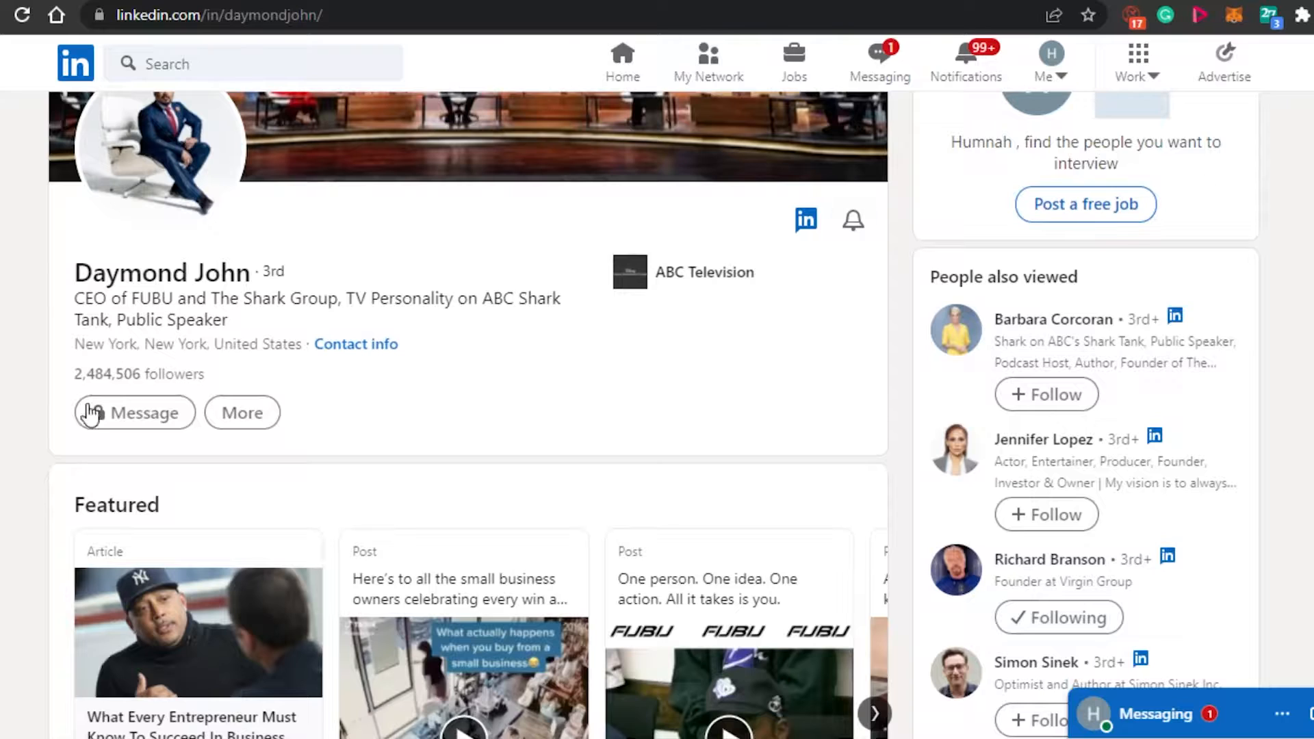
scroll(1150, 367, down, 1)
scroll(657, 411, down, 10)
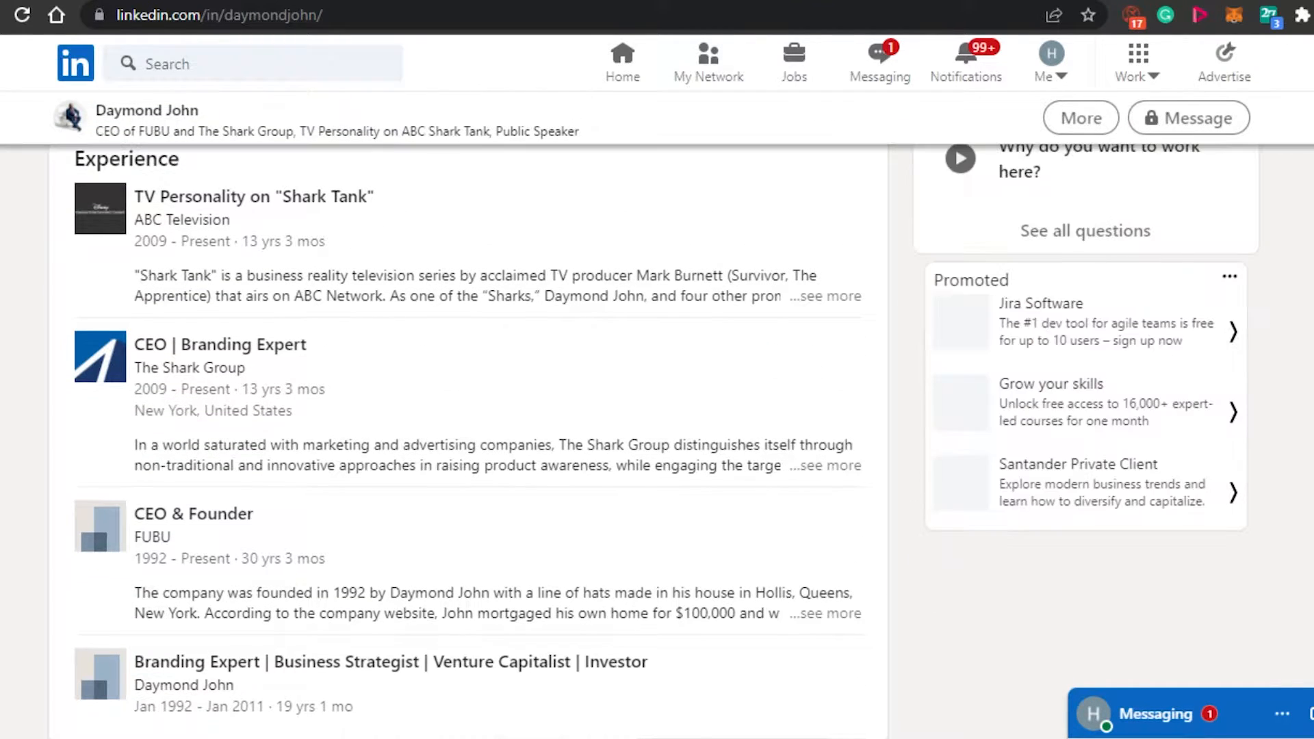
scroll(658, 411, down, 5)
scroll(657, 411, up, 15)
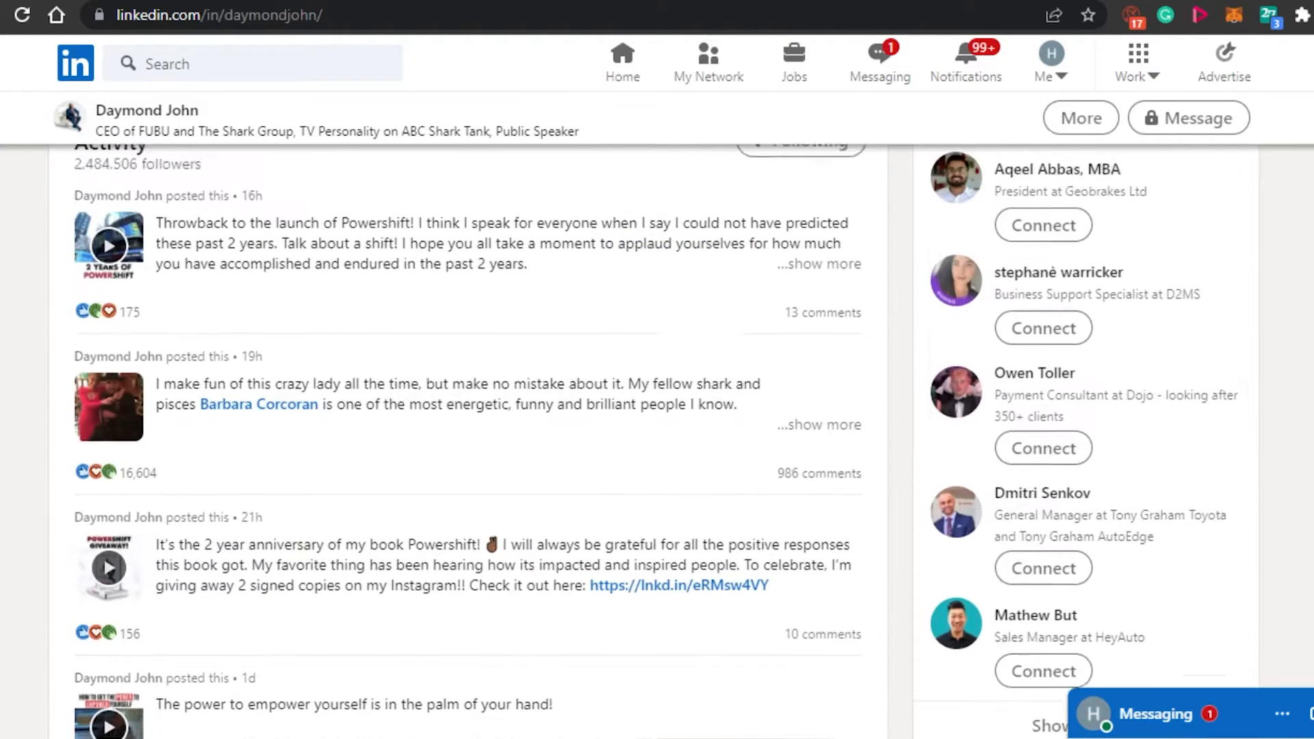
scroll(468, 411, up, 3)
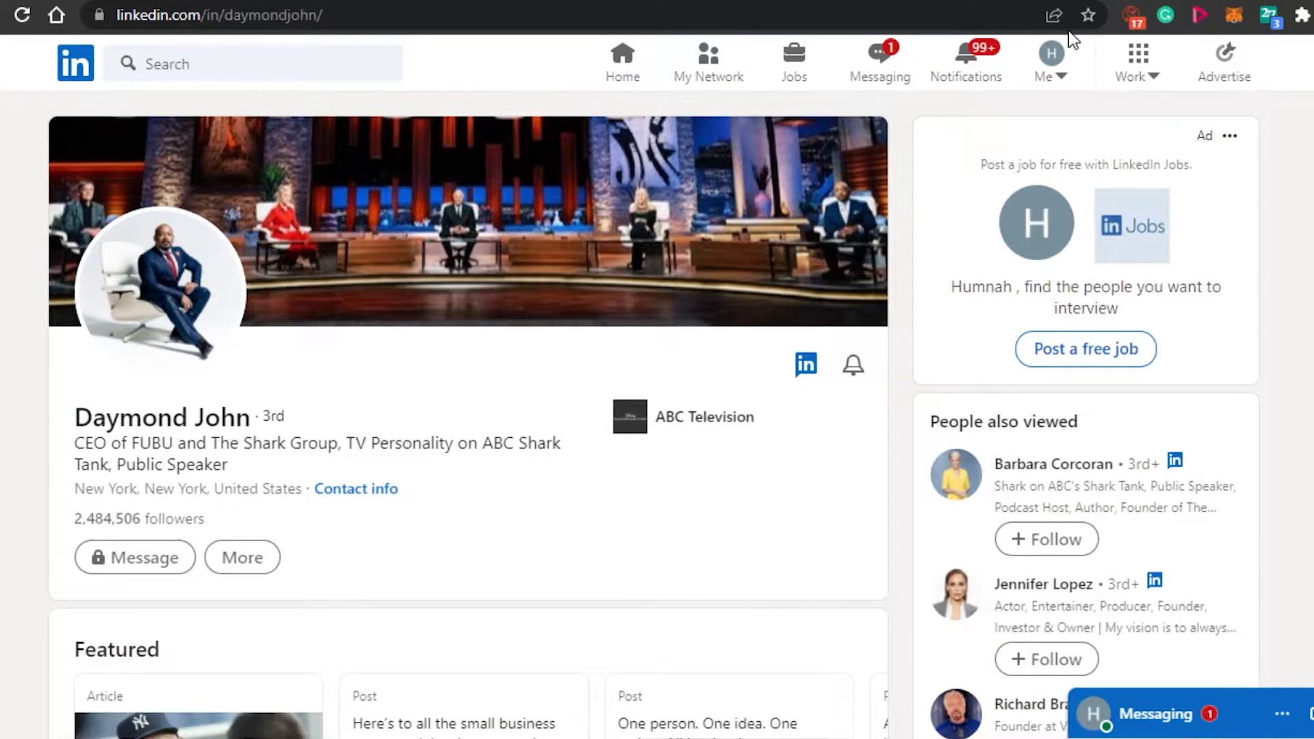
Open the account's own profile page.
click(1056, 82)
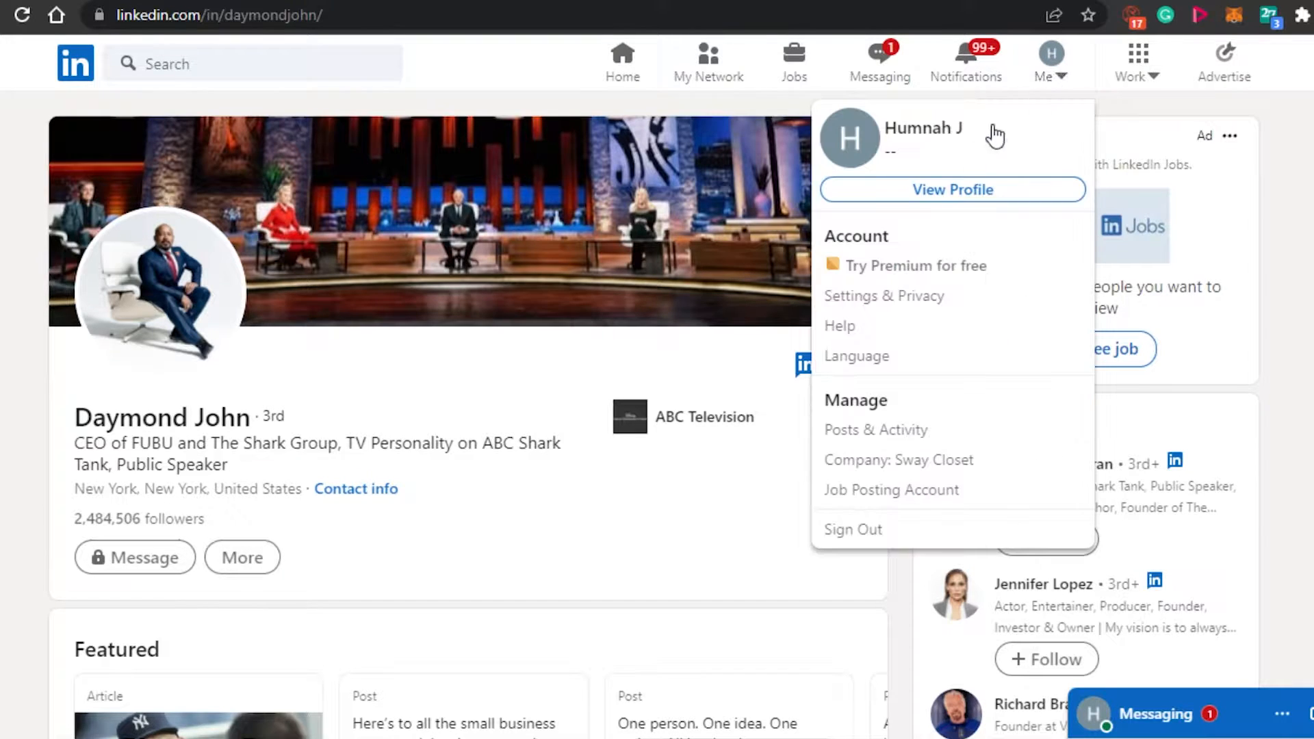
click(893, 191)
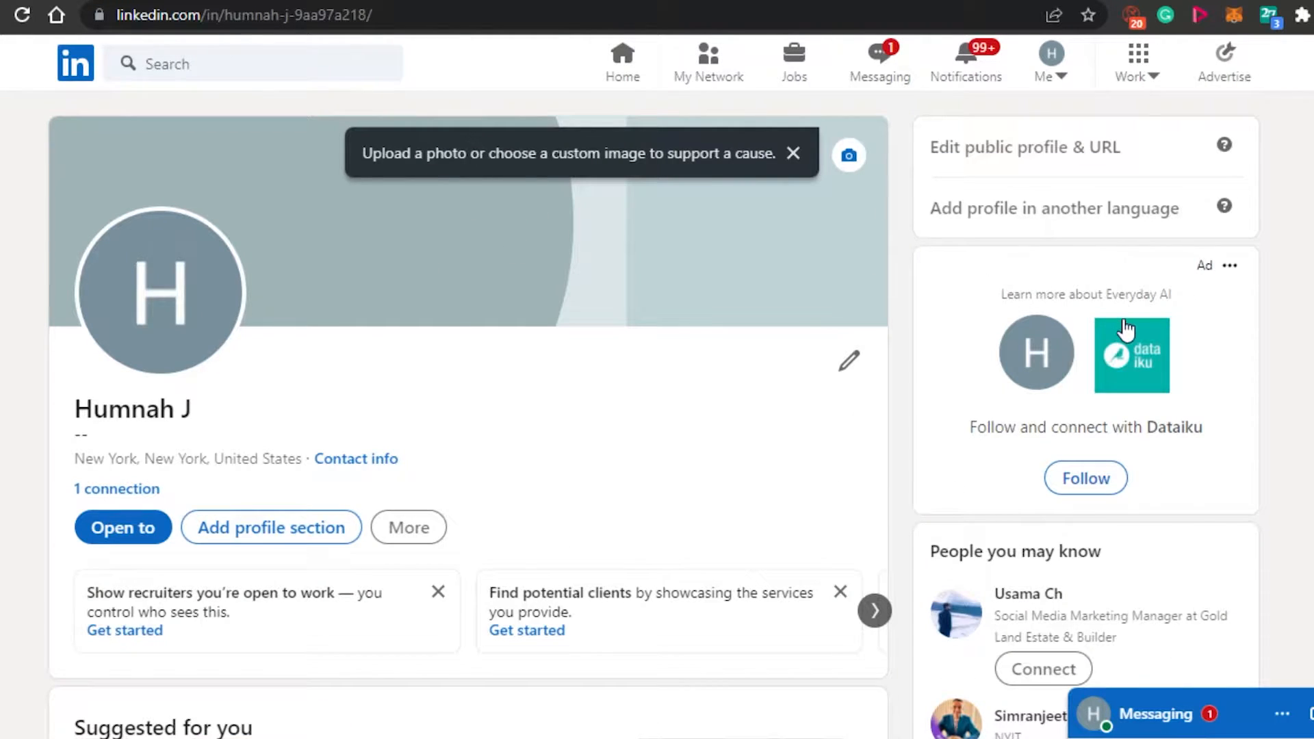
Examine the own profile's header, suggestions, analytics, resources, activity and interests sections, along with the people it recommends.
scroll(1126, 332, down, 4)
scroll(657, 415, down, 5)
scroll(657, 415, up, 3)
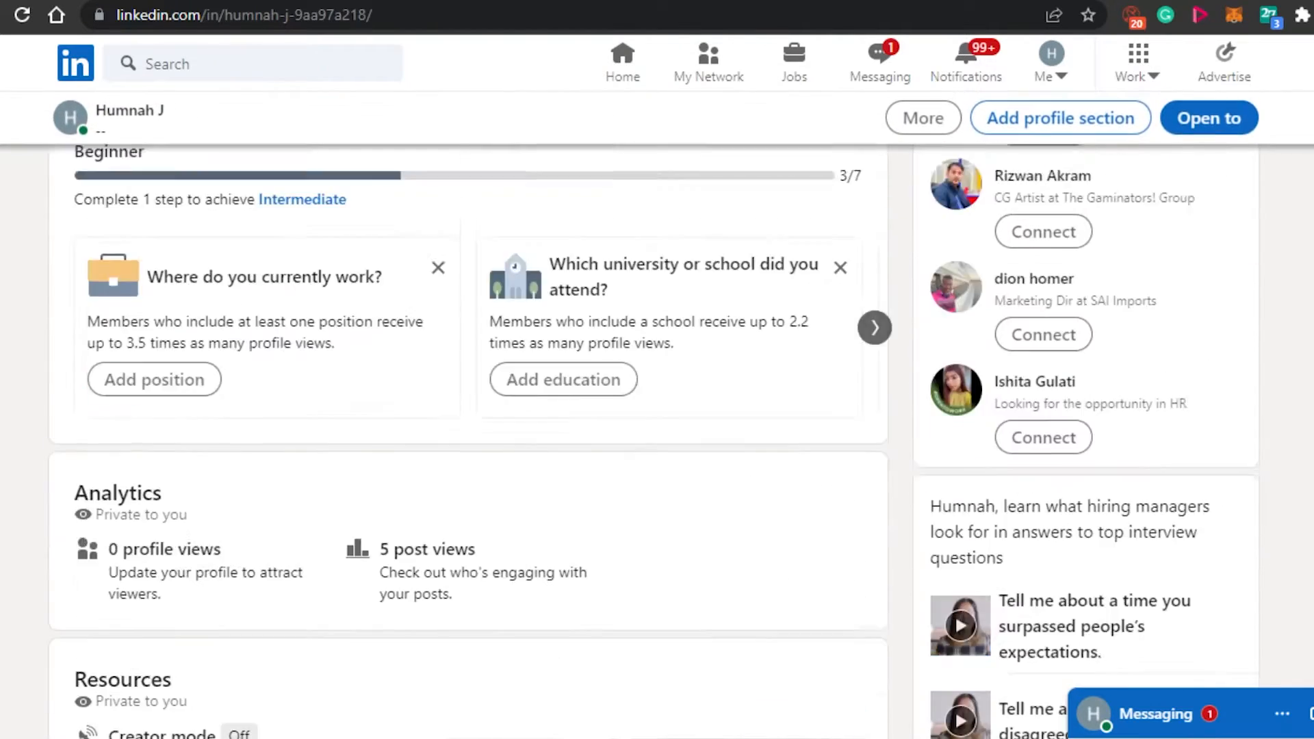
scroll(657, 415, down, 9)
scroll(346, 370, up, 10)
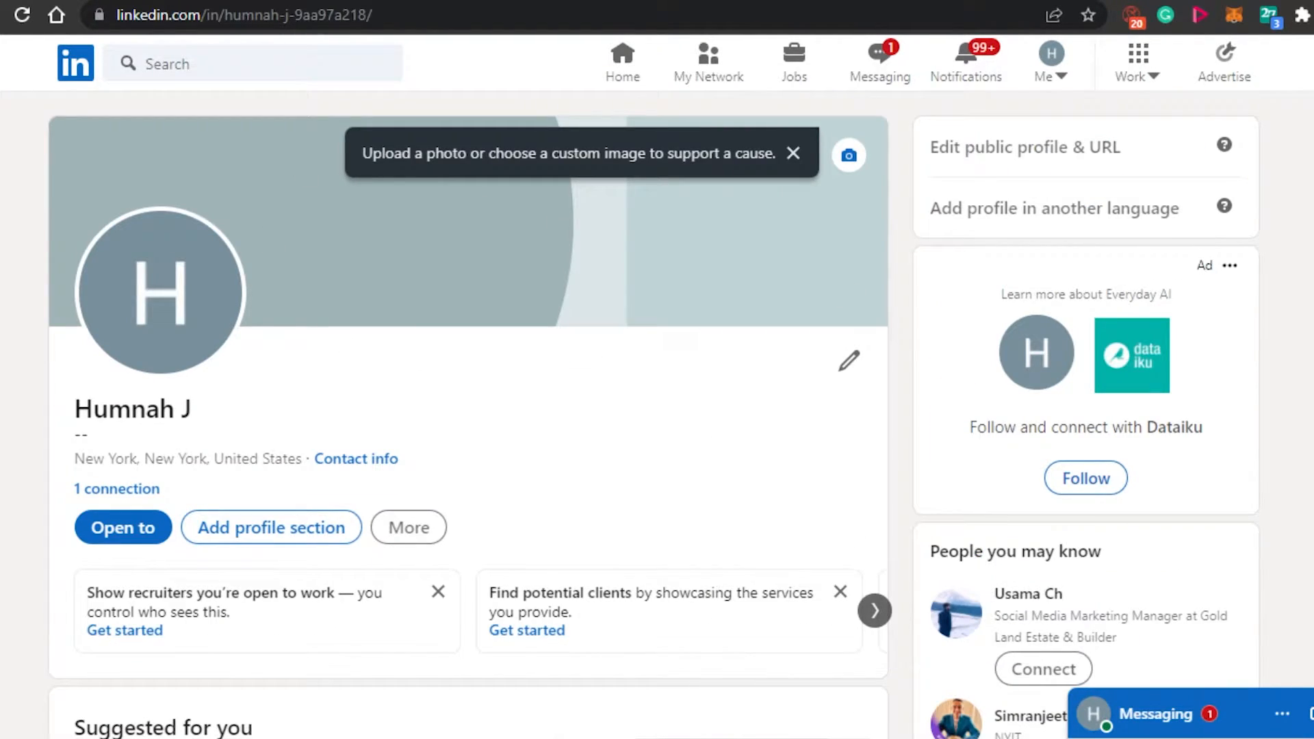
scroll(1170, 267, down, 5)
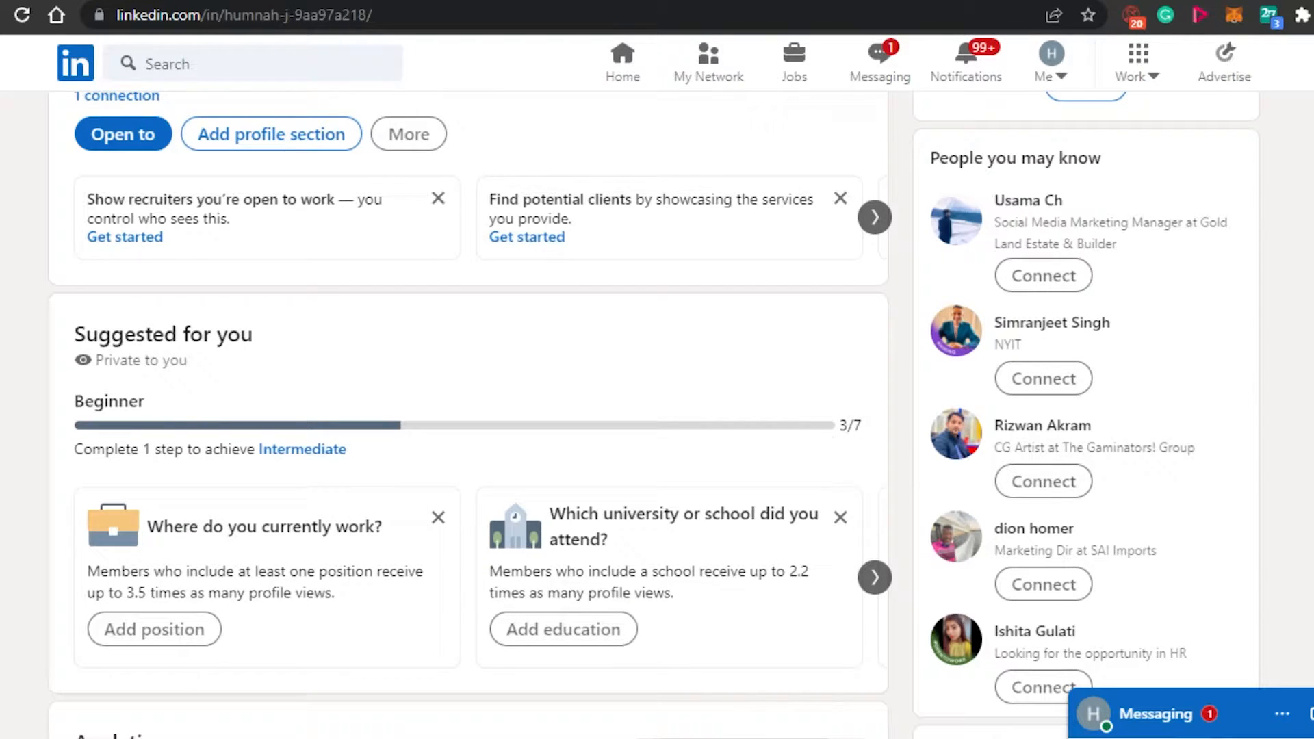
scroll(469, 410, down, 12)
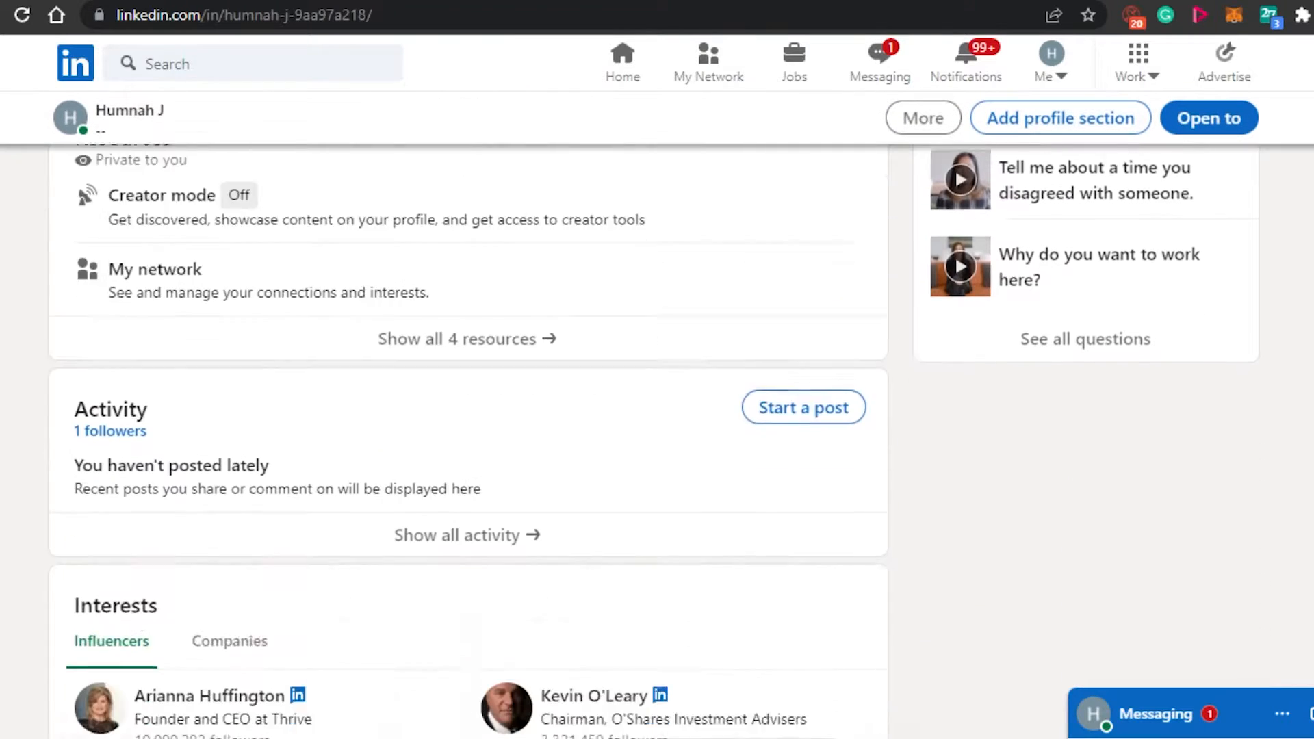
scroll(505, 157, down, 3)
scroll(504, 157, up, 20)
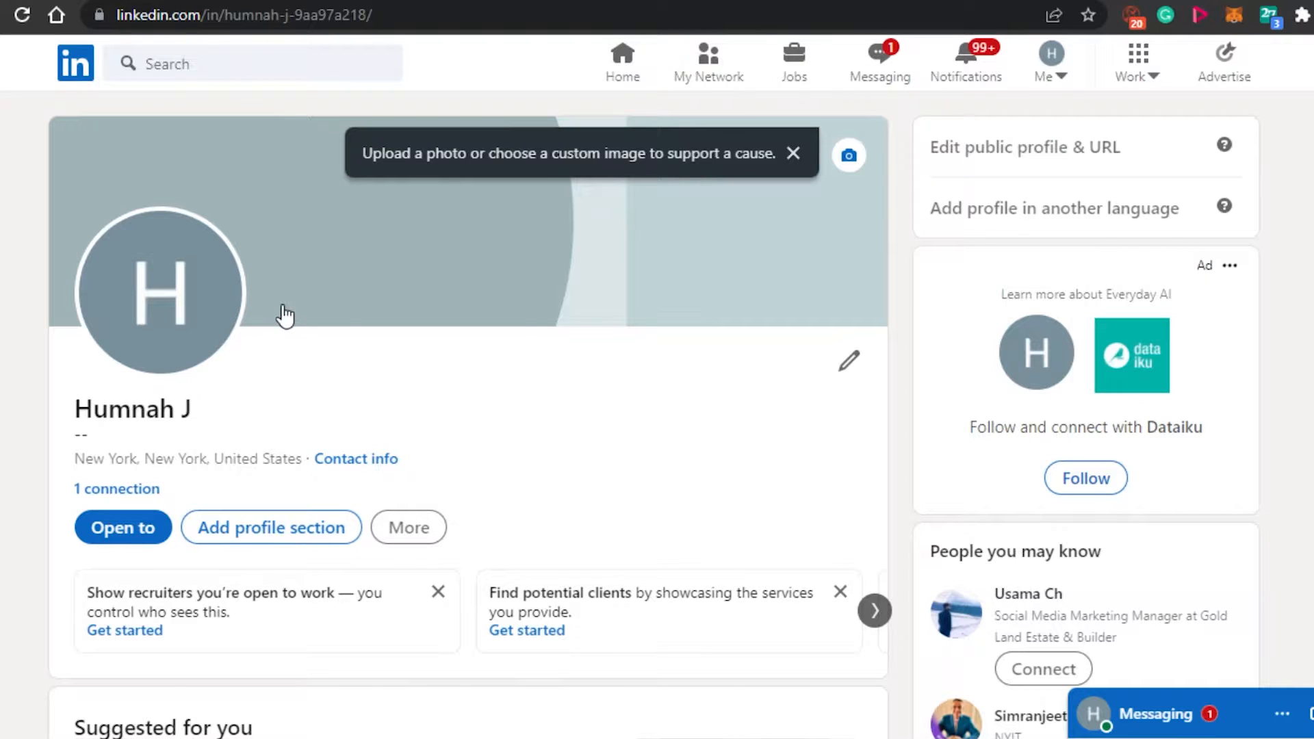
scroll(285, 316, down, 12)
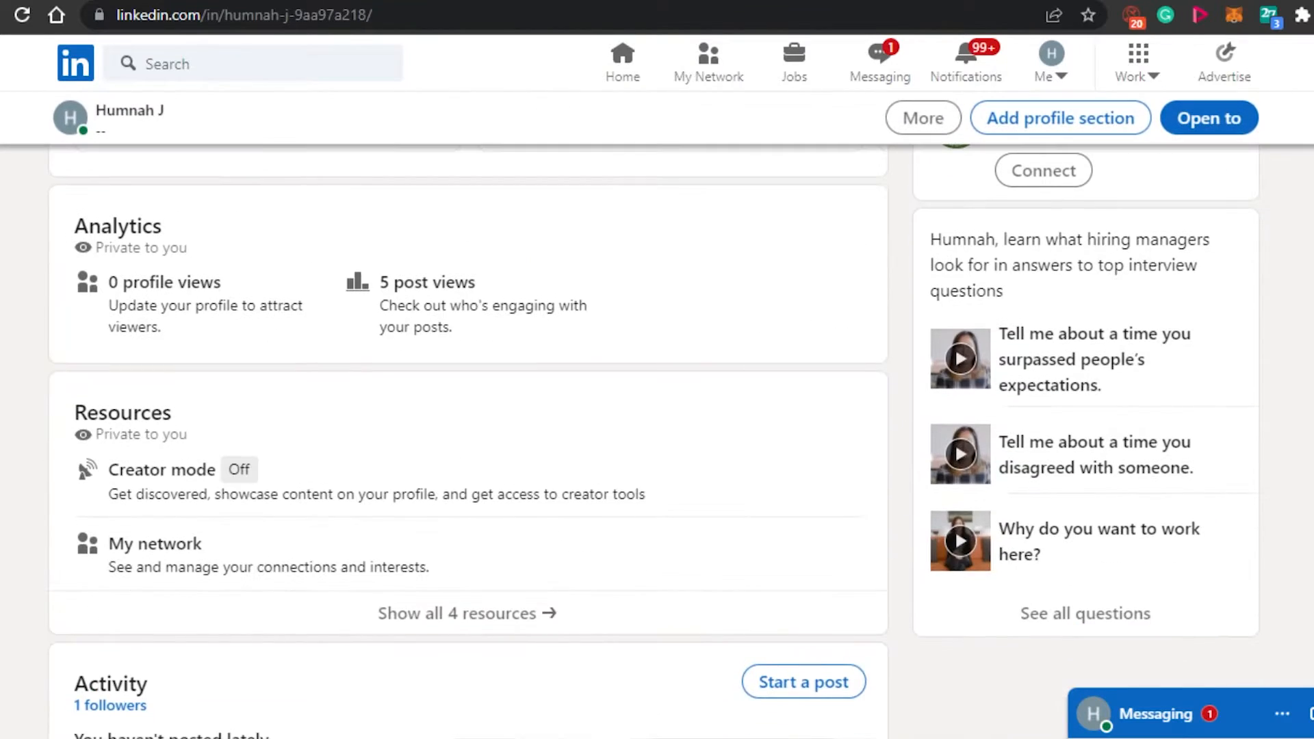
scroll(468, 410, down, 6)
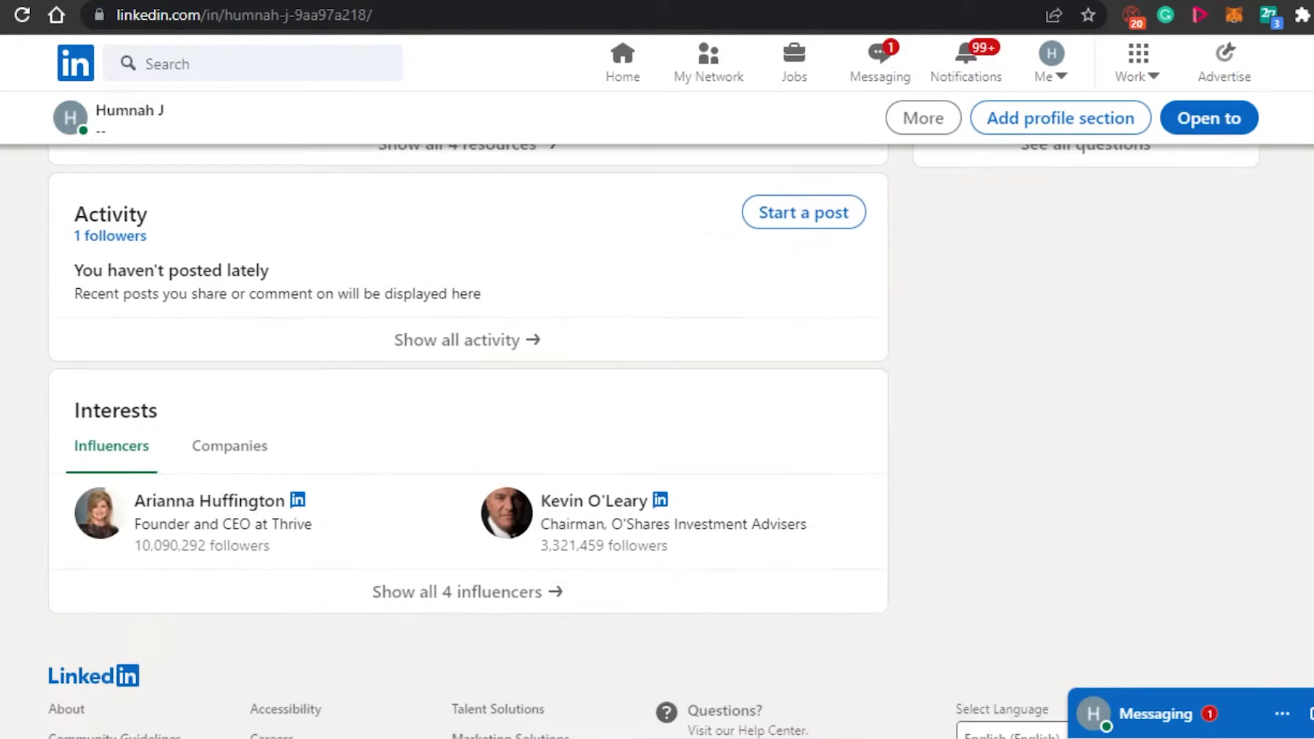
scroll(468, 411, up, 5)
scroll(469, 410, up, 10)
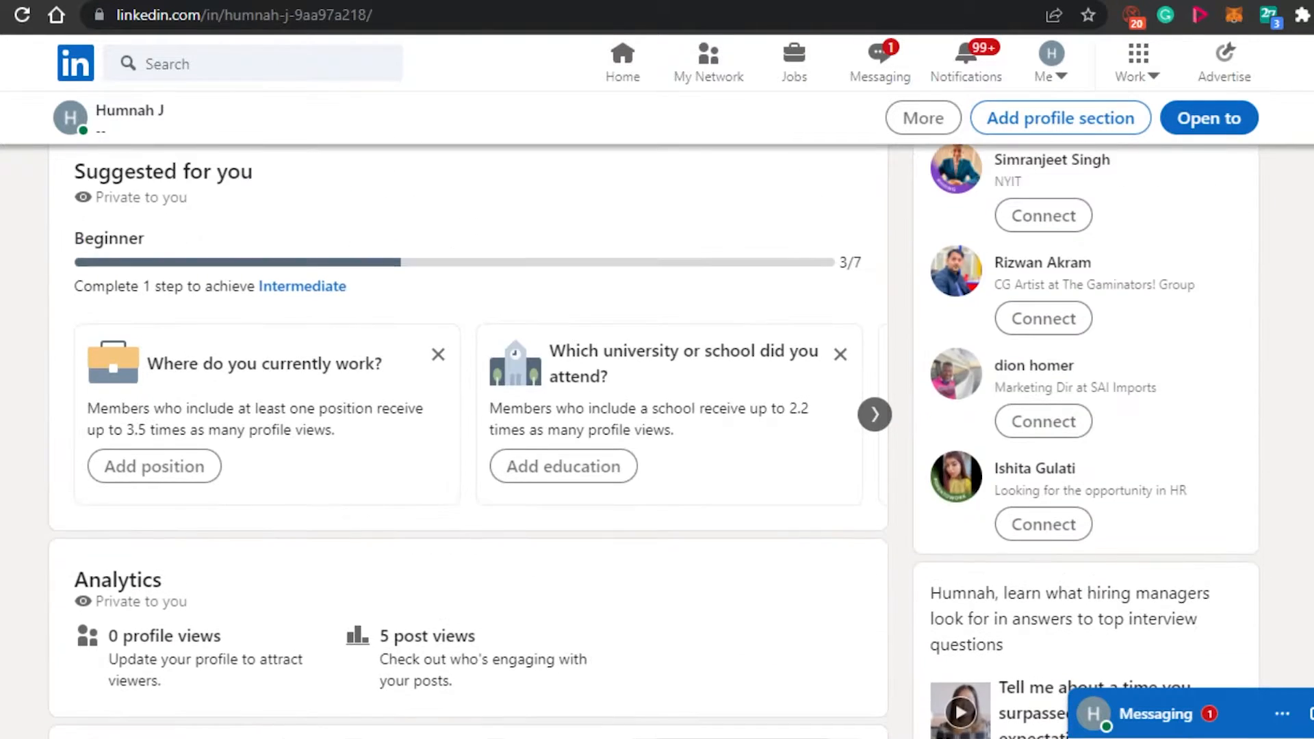
scroll(468, 411, down, 3)
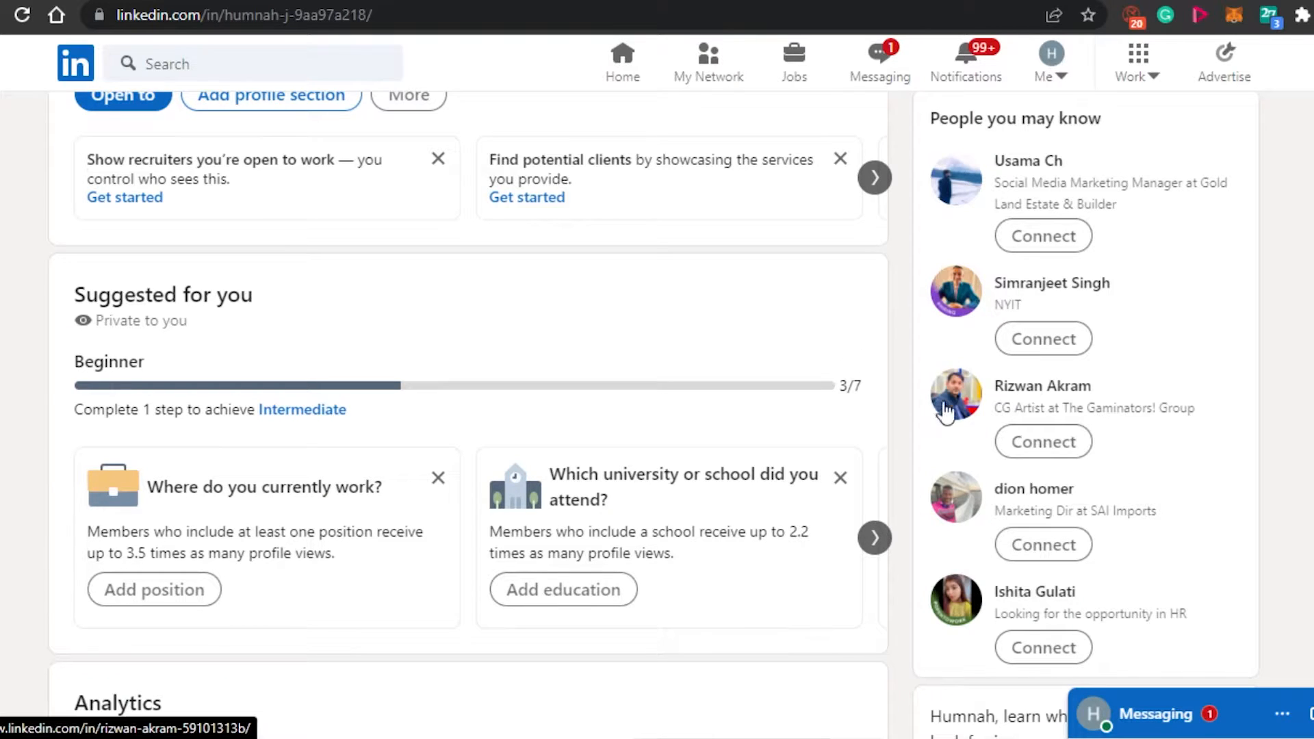
scroll(516, 405, up, 7)
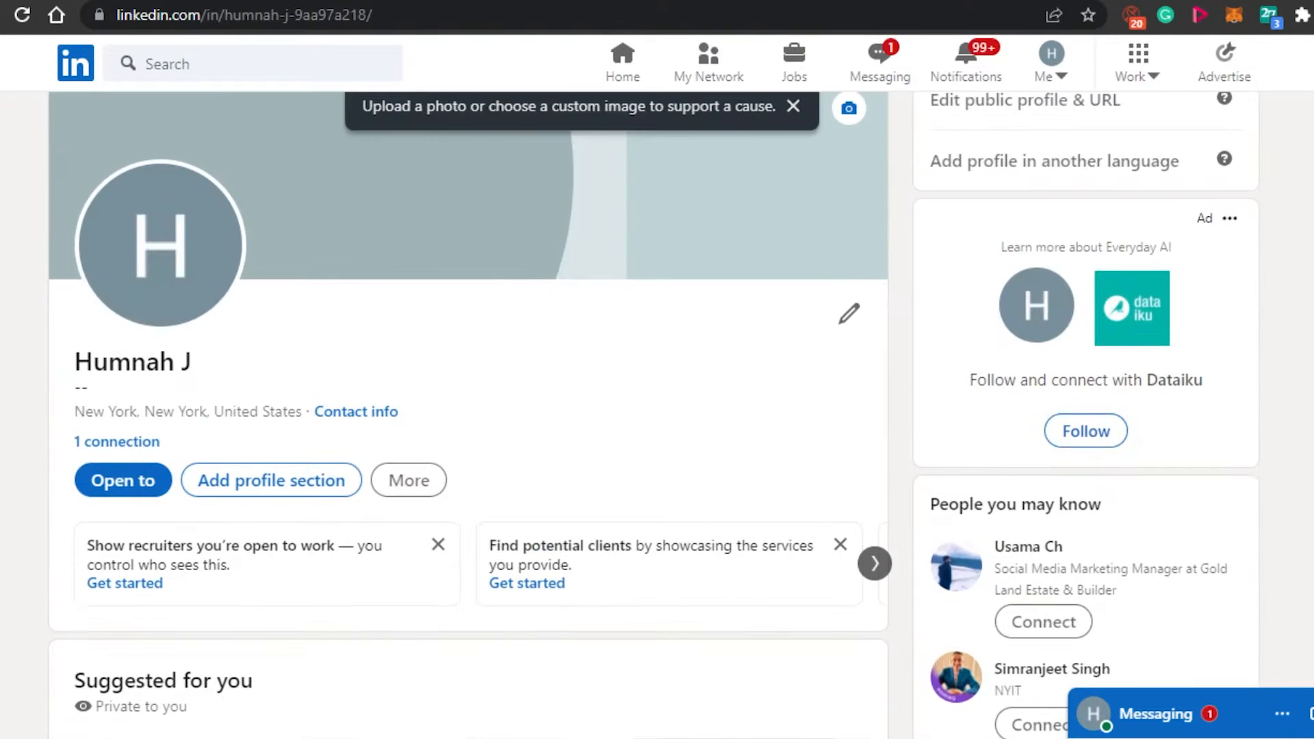
Add the photo of the woman writing at a table as the profile photo, centre her in the circular crop and save it.
click(191, 293)
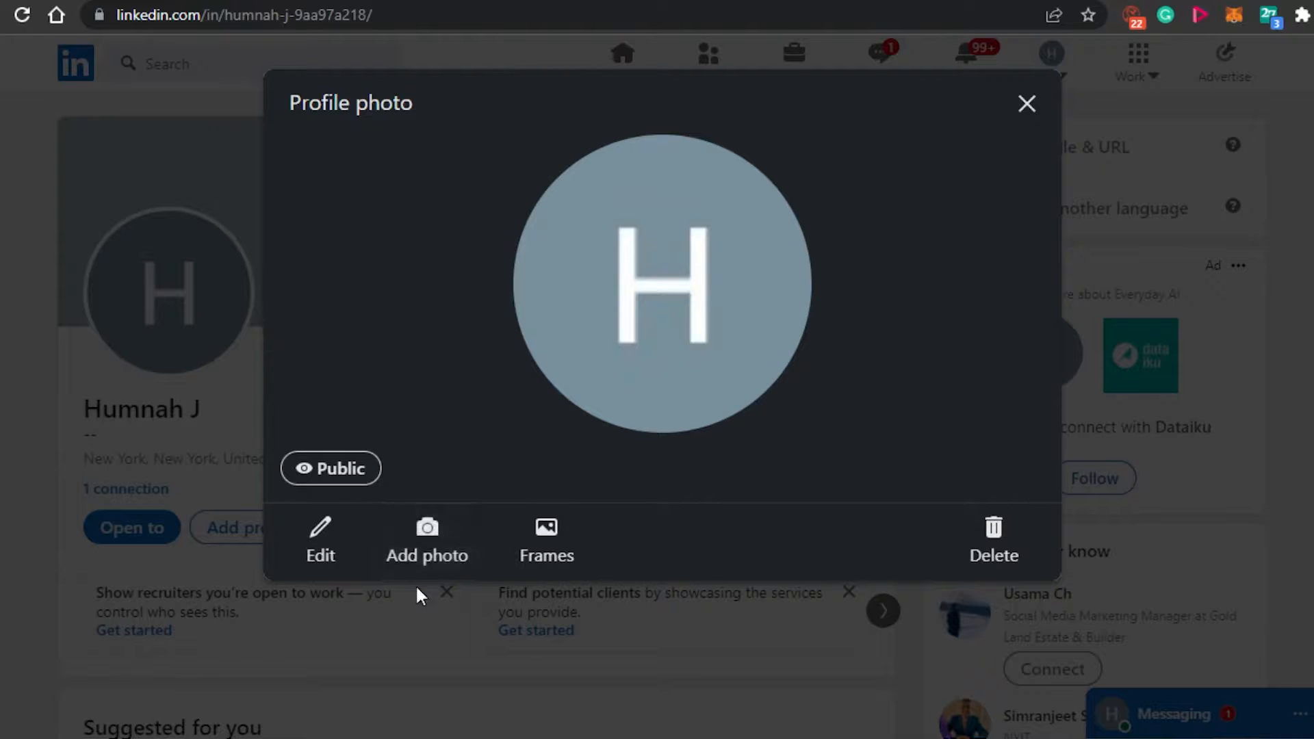
click(420, 551)
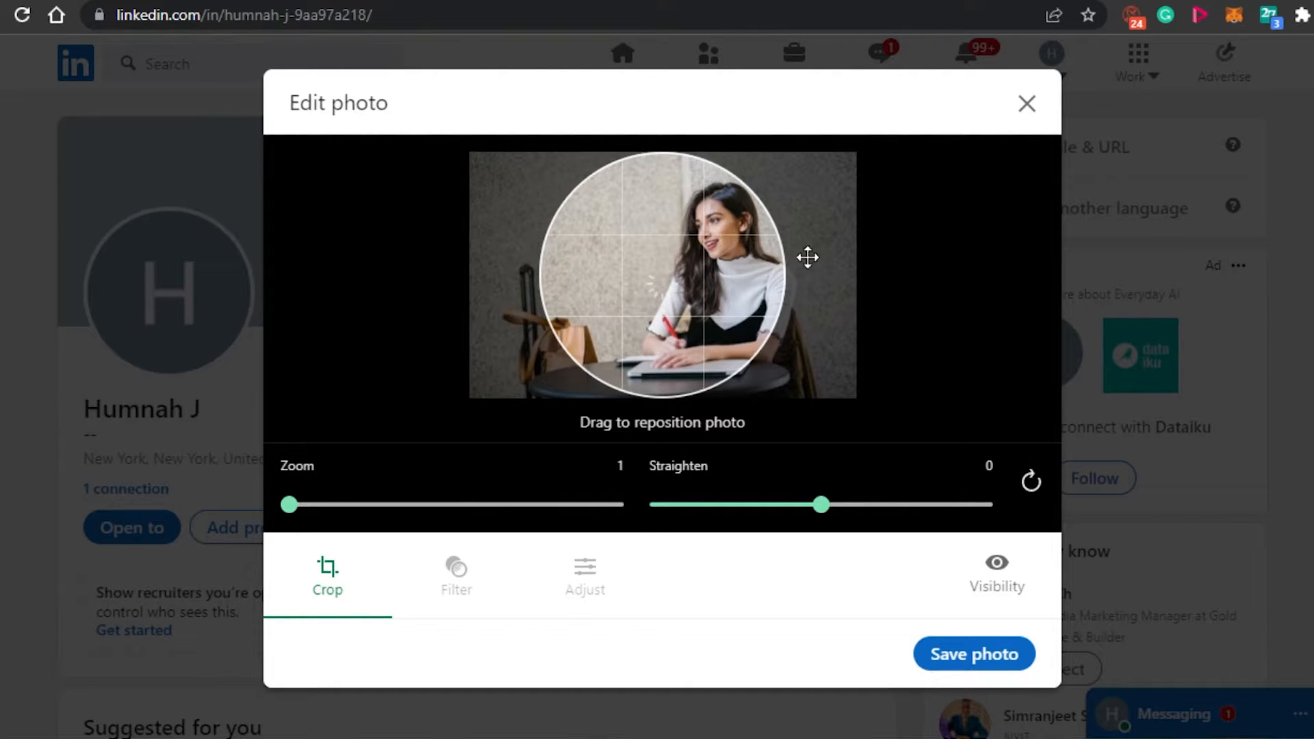
drag(807, 258, 661, 227)
drag(656, 291, 690, 297)
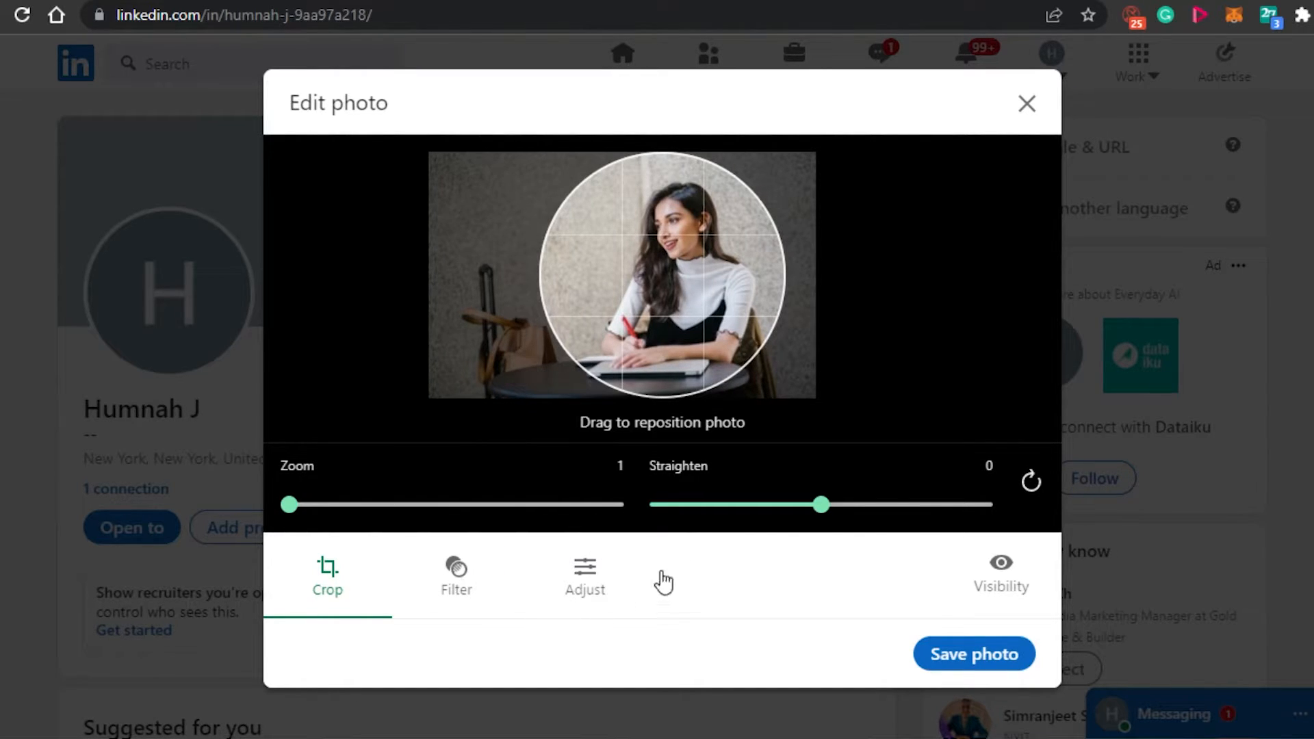
drag(656, 288, 657, 289)
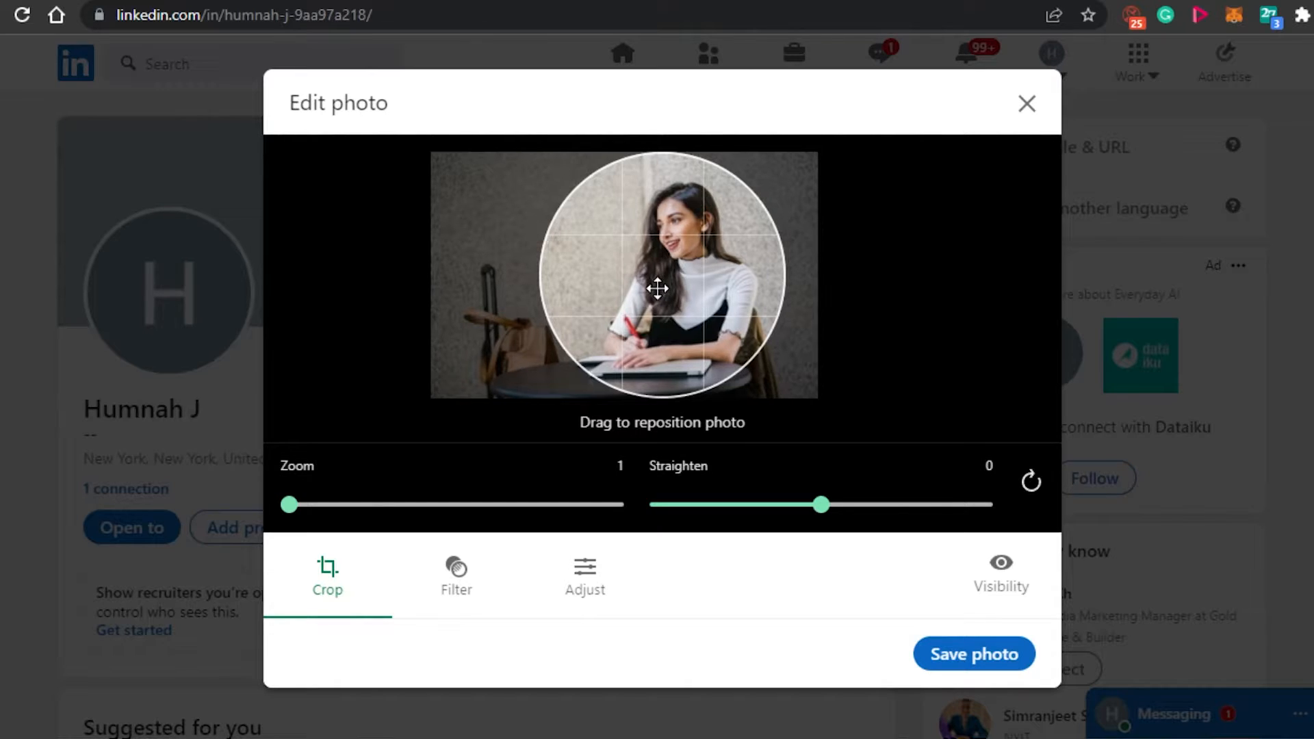
click(947, 659)
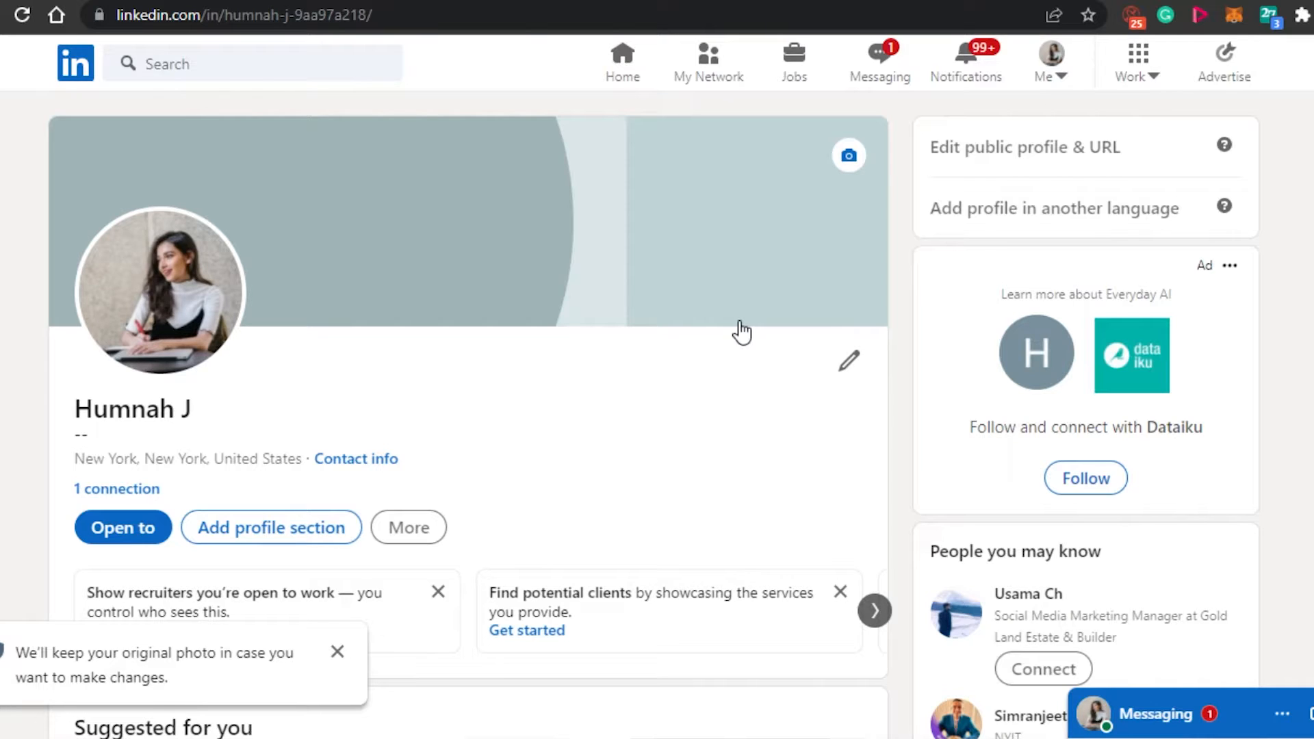
Add the "Dreams so big" skyline picture from Saved Pictures as the background photo, shift it upward in the crop and apply it.
click(848, 159)
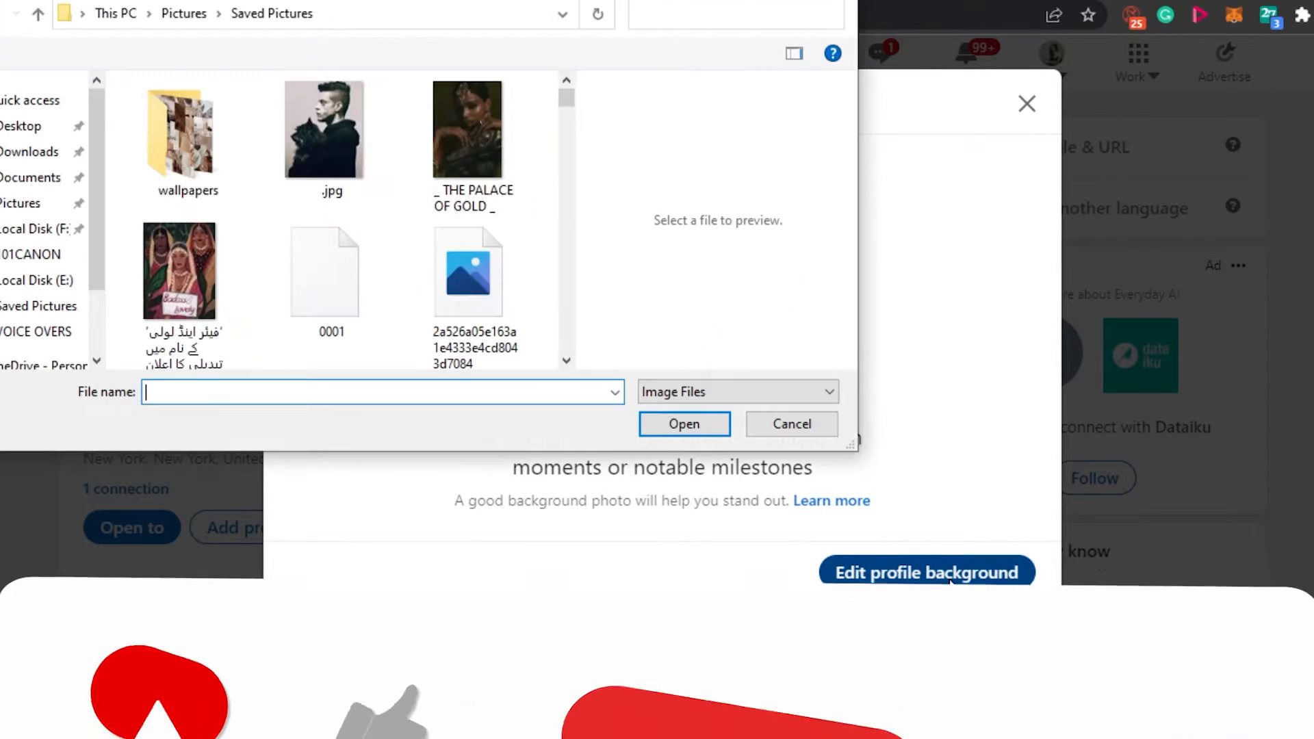
drag(566, 100, 565, 282)
click(306, 142)
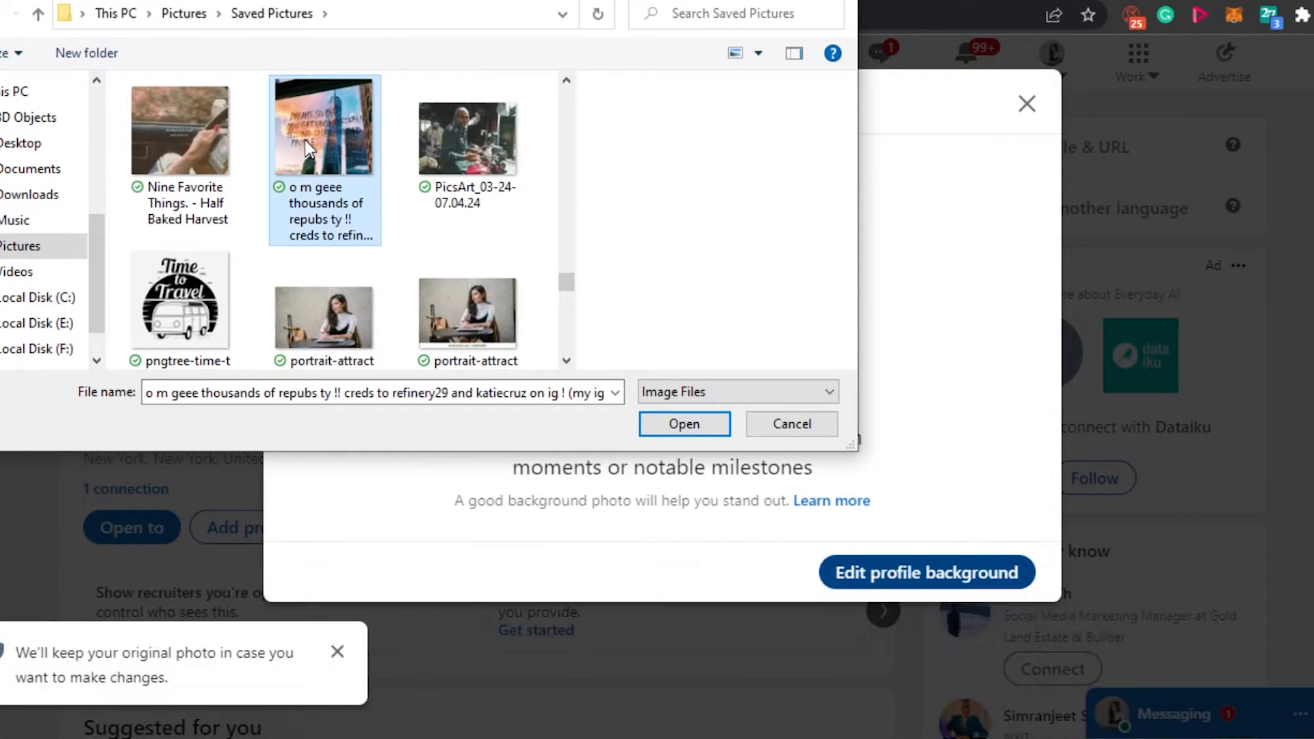
click(684, 424)
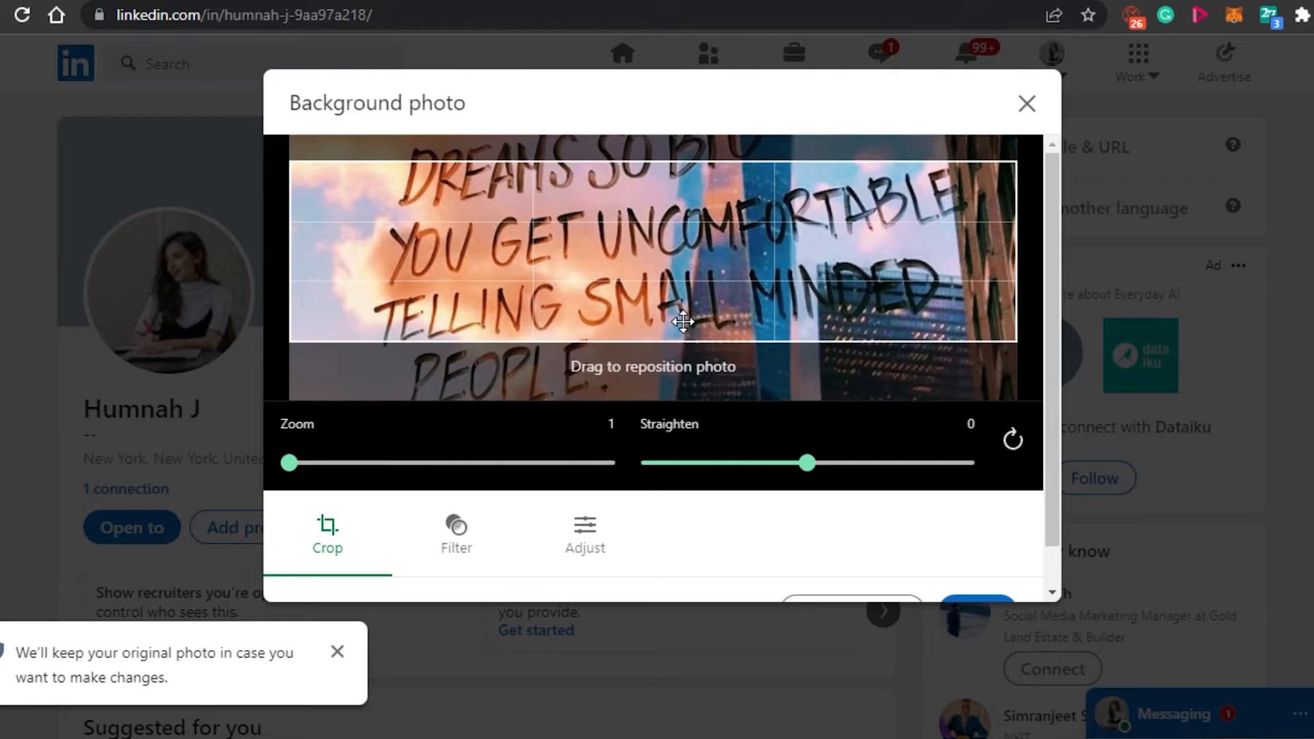
drag(684, 310, 614, 409)
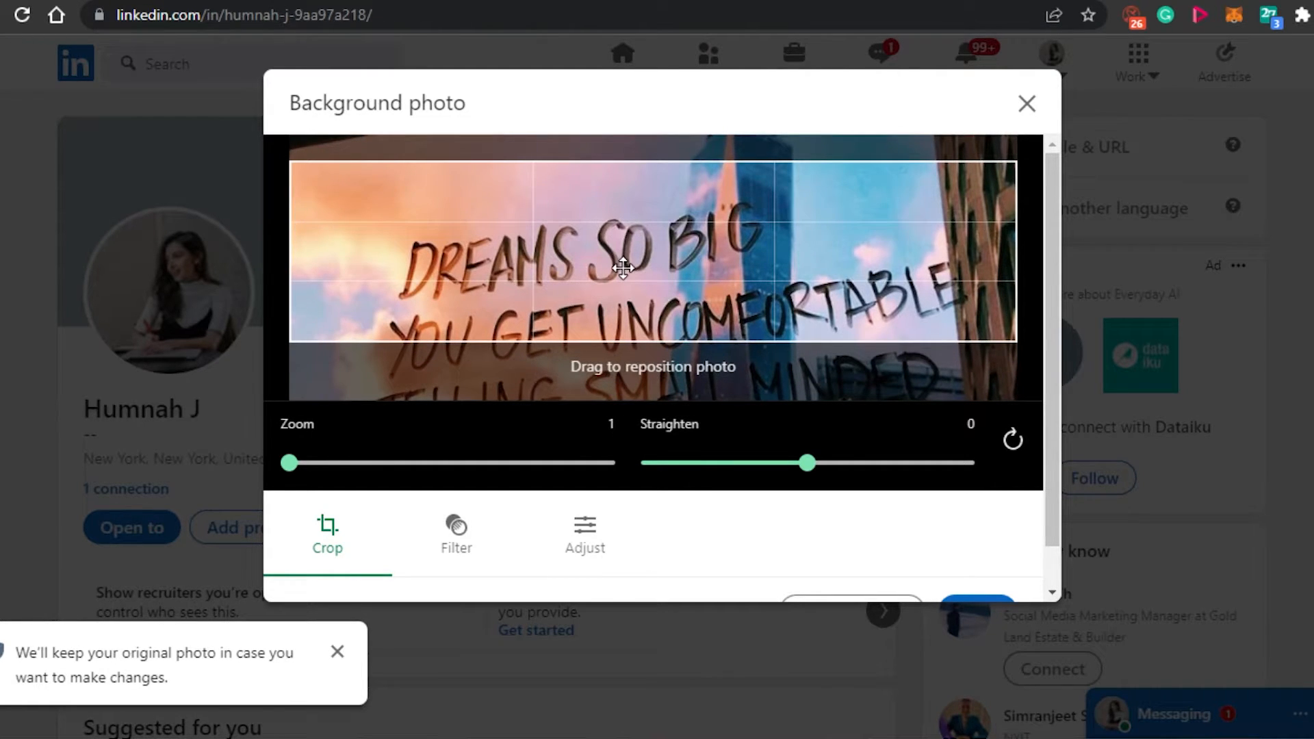
drag(623, 267, 621, 219)
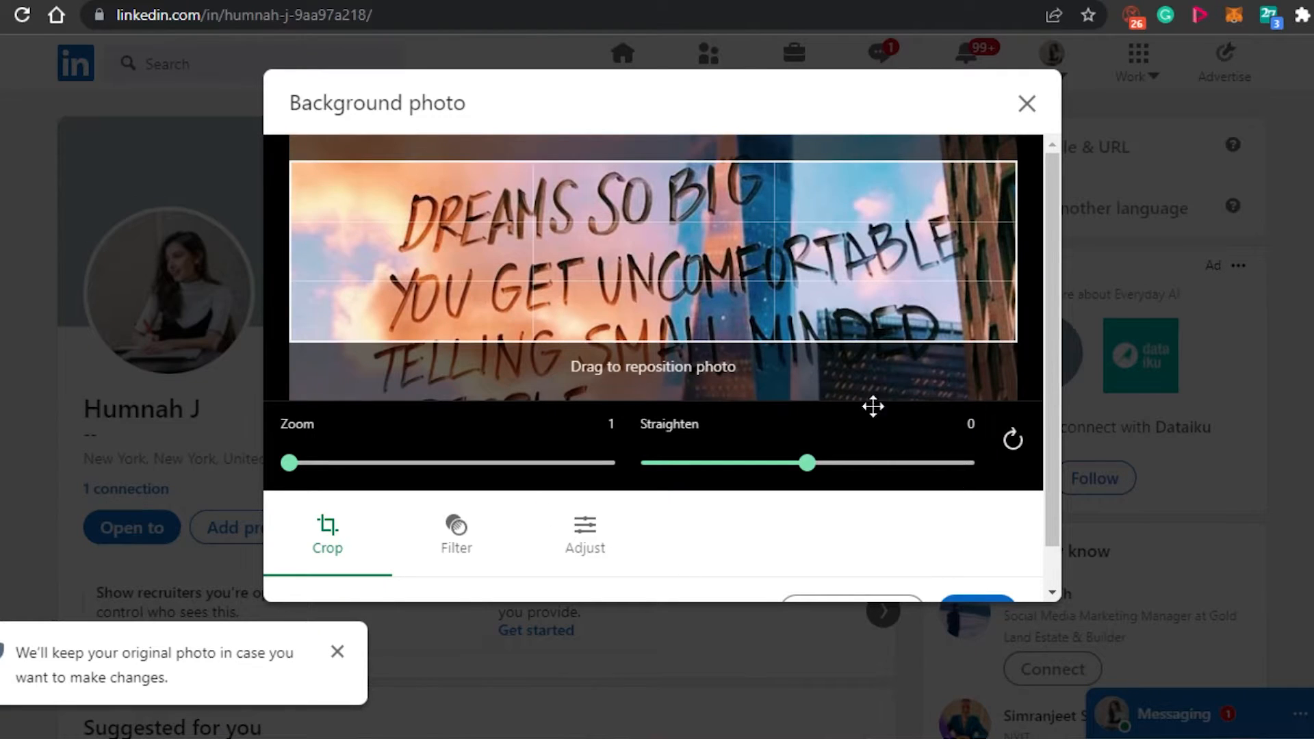
scroll(1061, 458, down, 2)
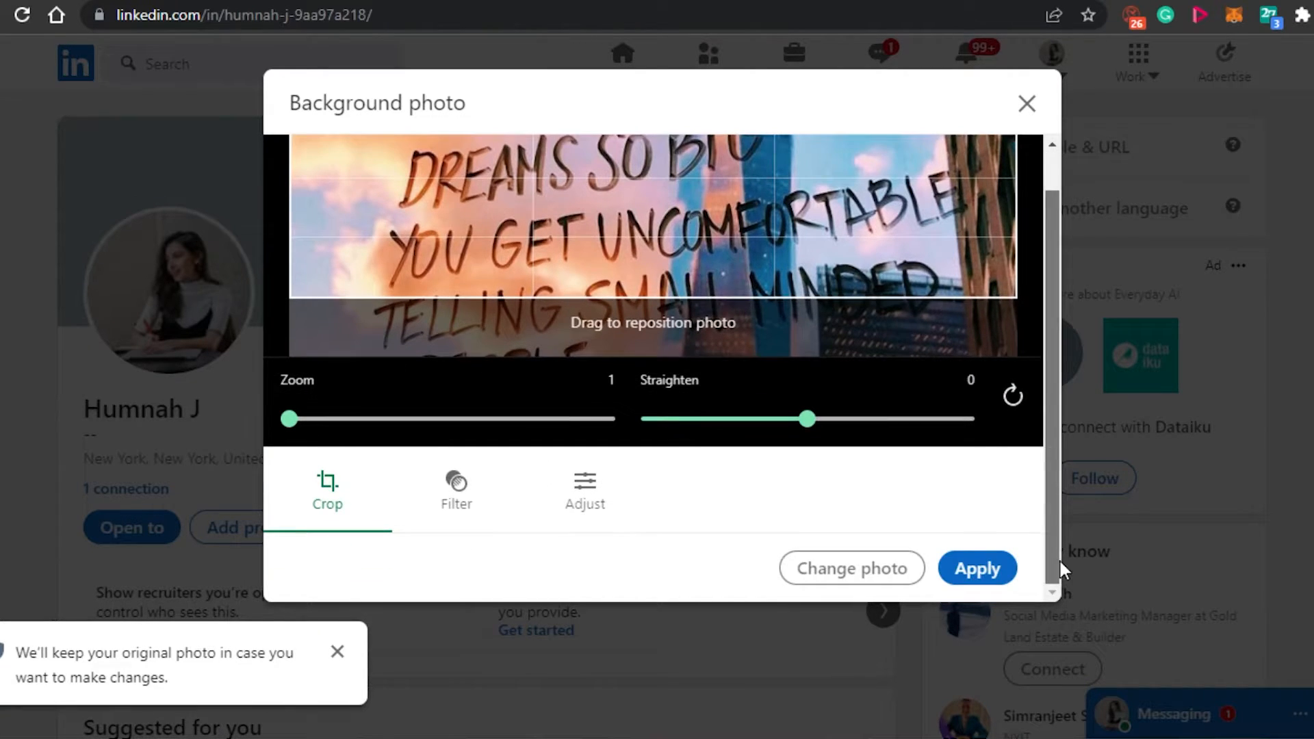
click(978, 569)
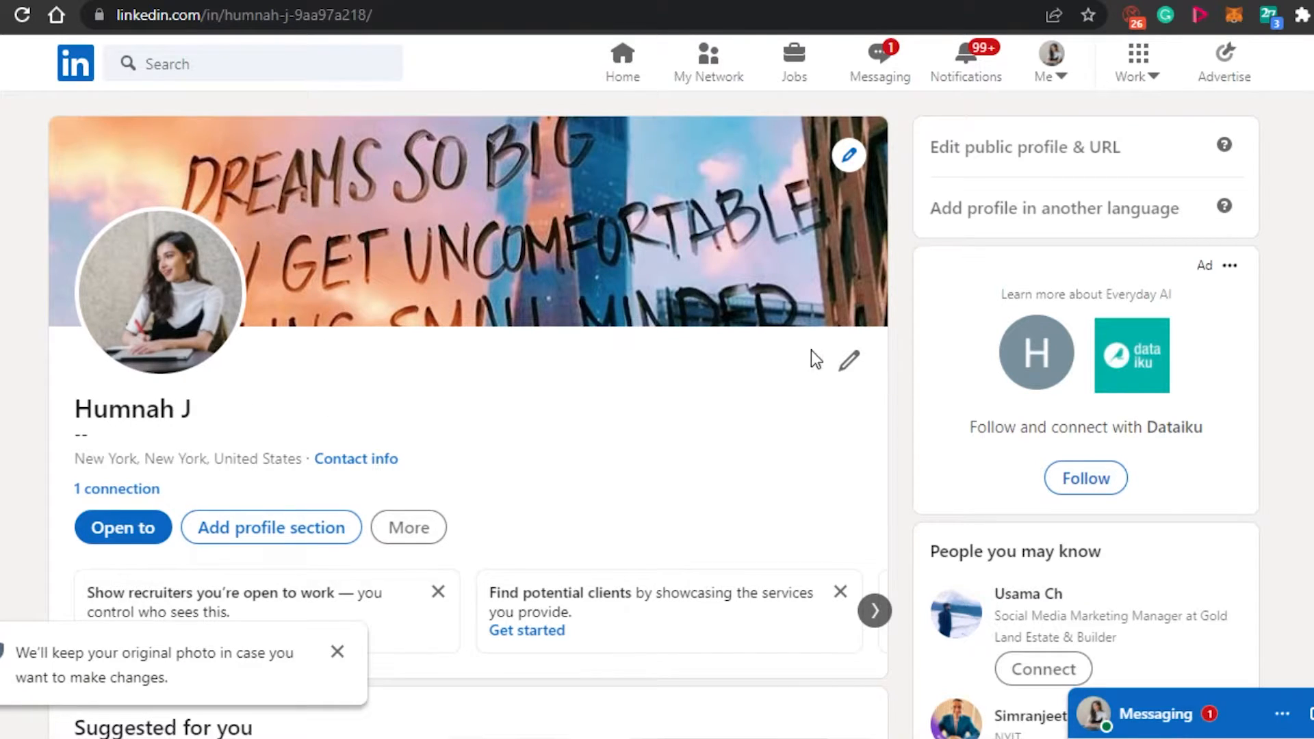
Replace the first and last names in the profile intro, fill in the additional name and save.
click(847, 372)
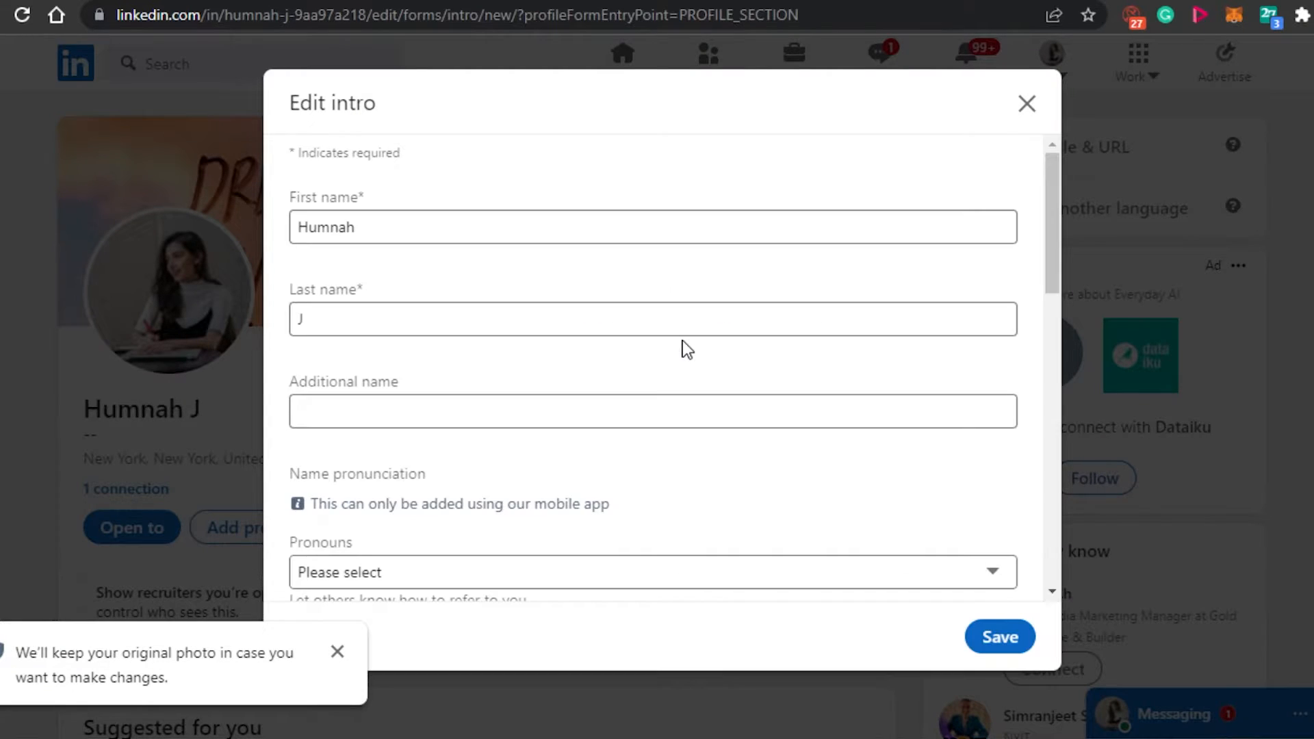
click(383, 228)
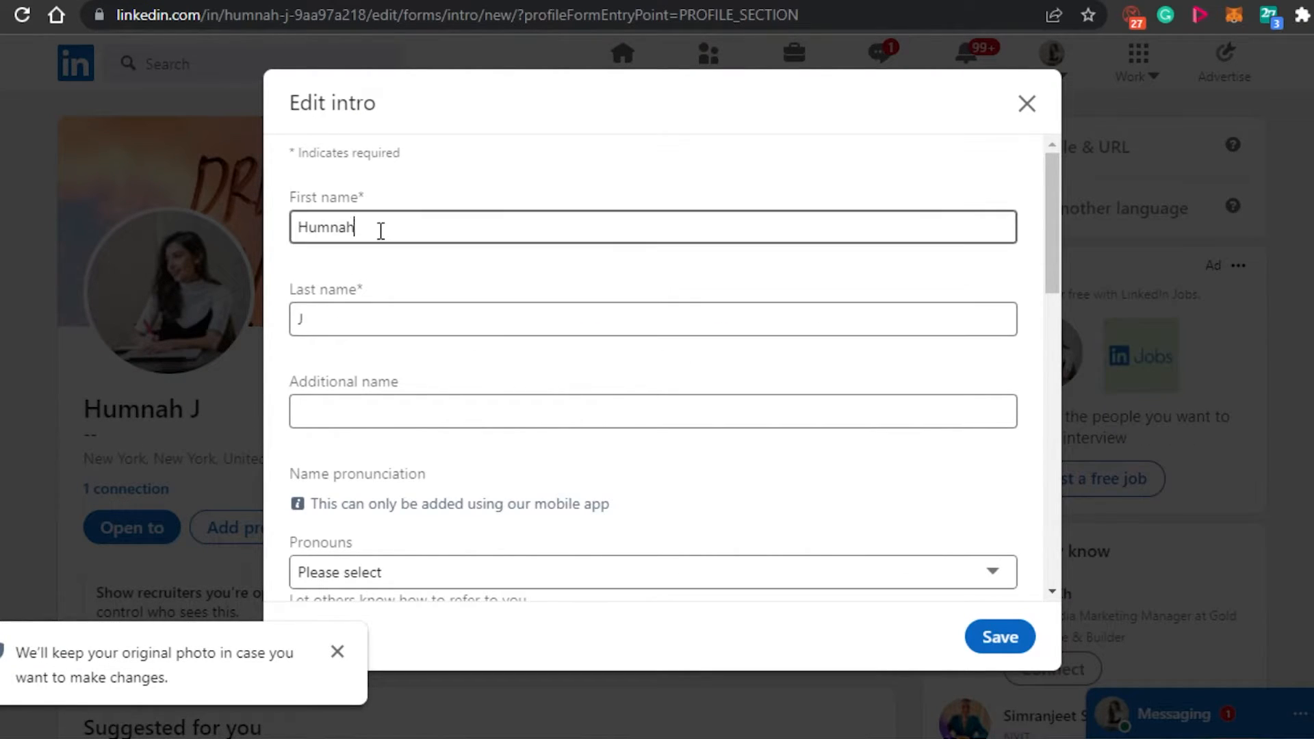
key(BackSpace)
key(BackSpace)
key(BackSpace)
key(BackSpace)
key(BackSpace)
key(BackSpace)
text(ALexa)
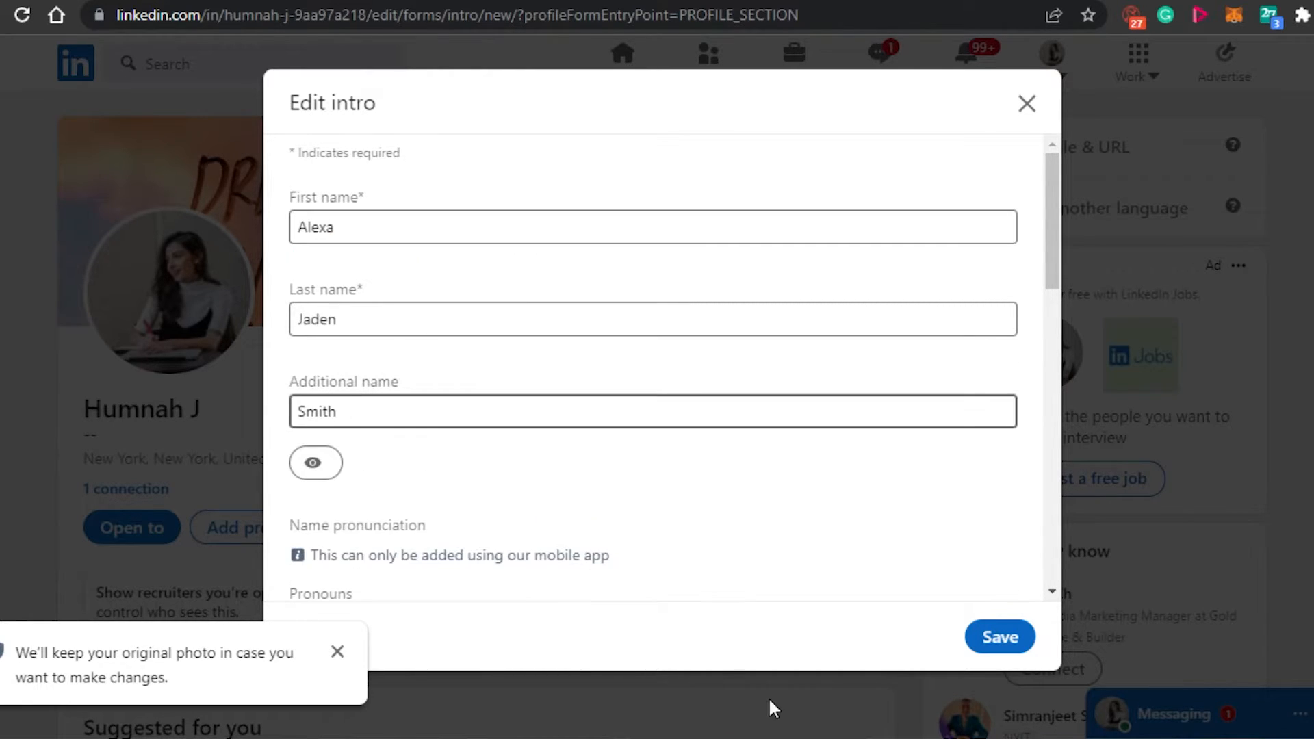
click(1011, 639)
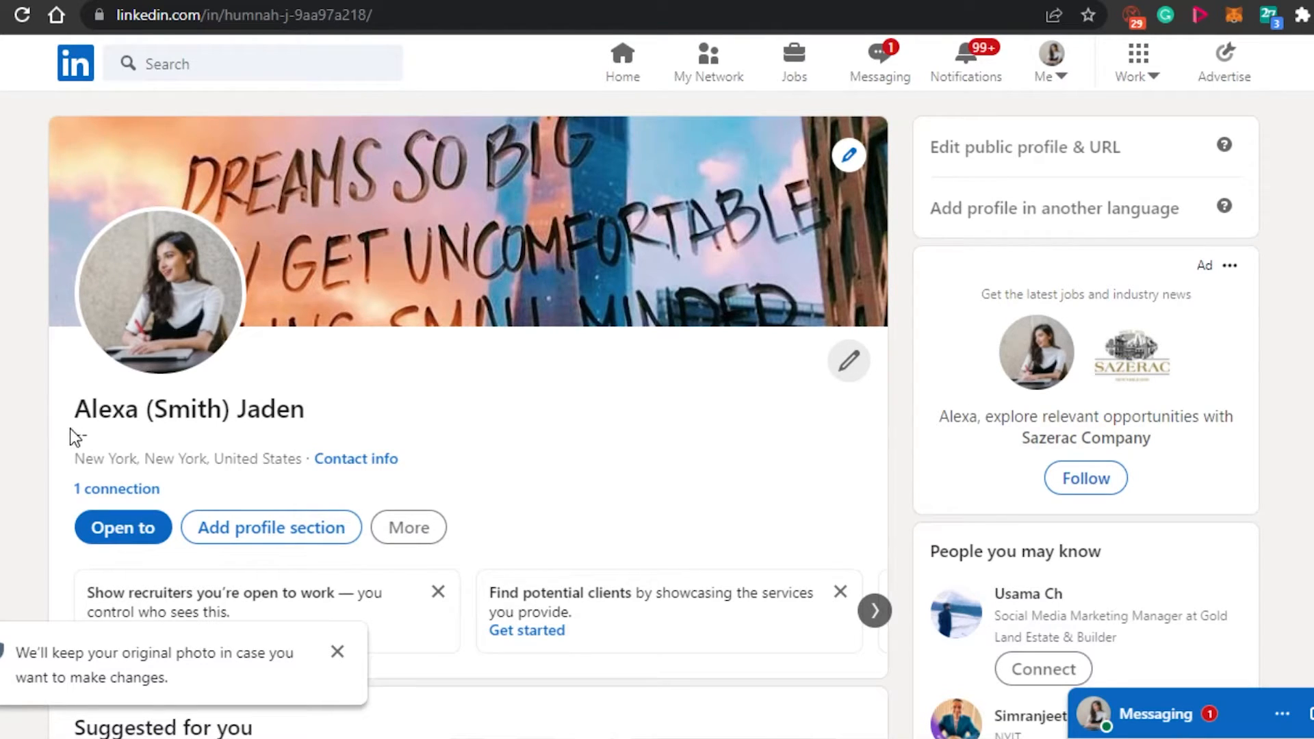
Reopen the profile intro for editing and set the pronouns to She/Her.
click(848, 361)
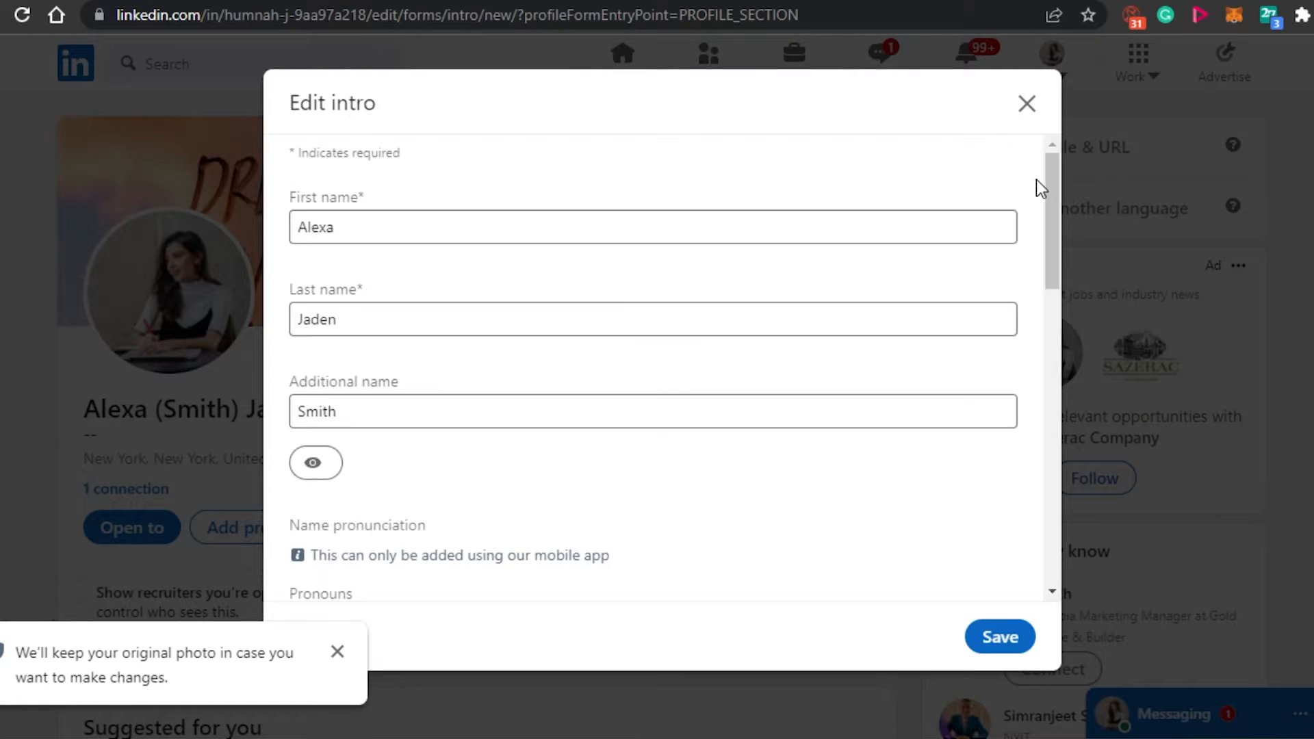
mouse_move(1058, 204)
mouse_down()
mouse_move(1049, 368)
mouse_move(1057, 210)
mouse_move(1049, 226)
mouse_up()
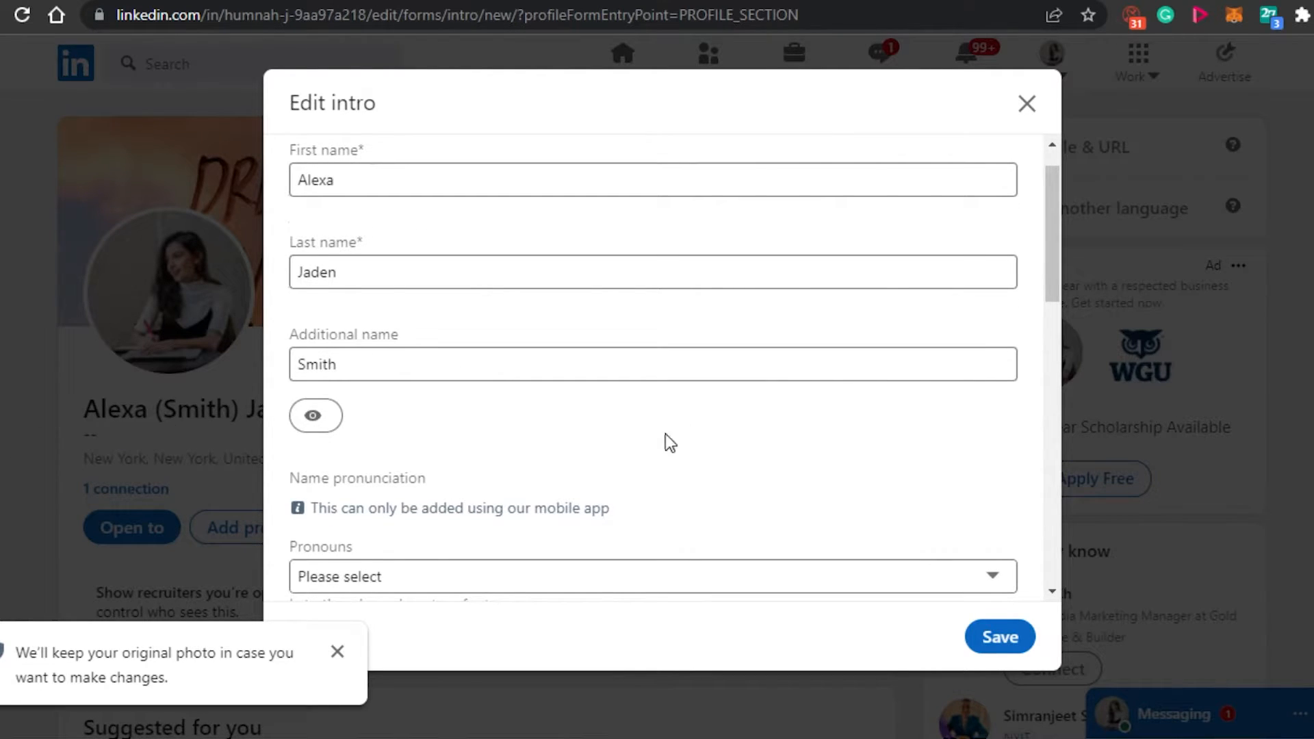
drag(1057, 264, 1059, 362)
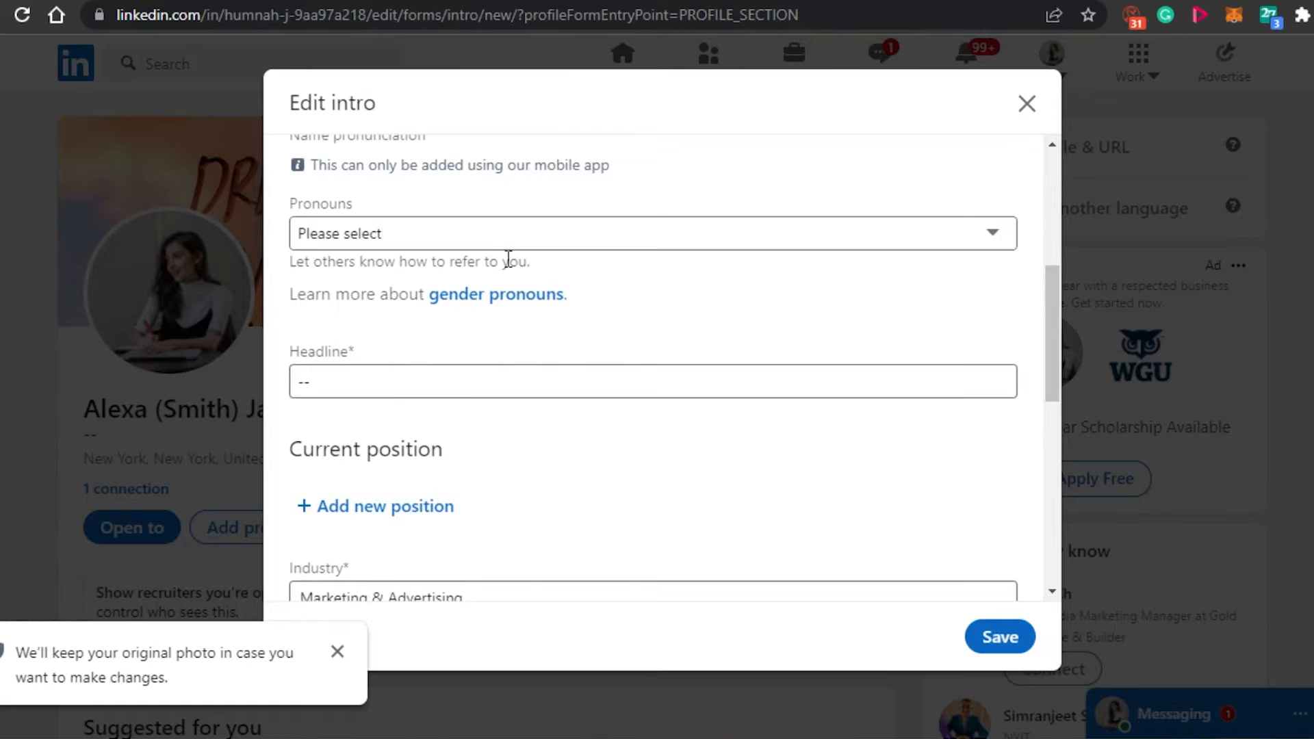
click(994, 236)
click(410, 287)
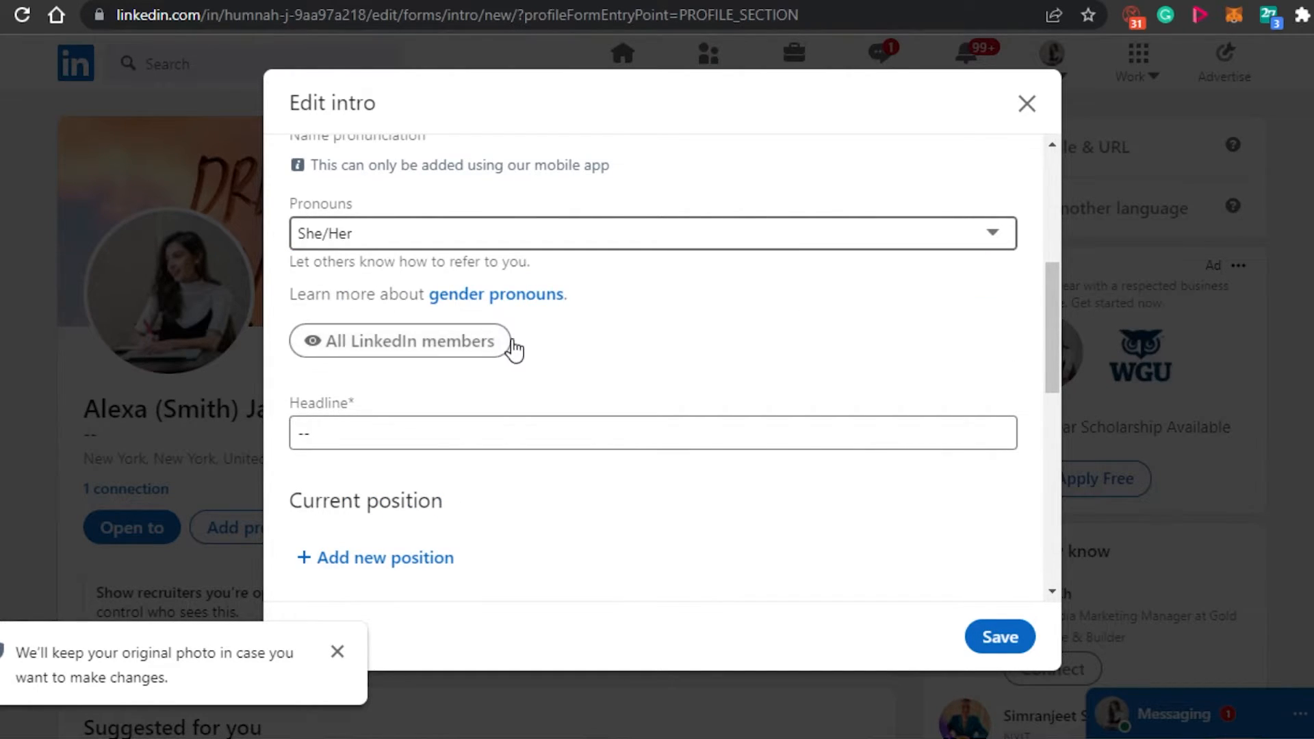
Set the intro headline to "Marketing Agent at The Social Guide, Voice Over and Software Manager", correcting any misspelling.
click(775, 438)
key(BackSpace)
key(BackSpace)
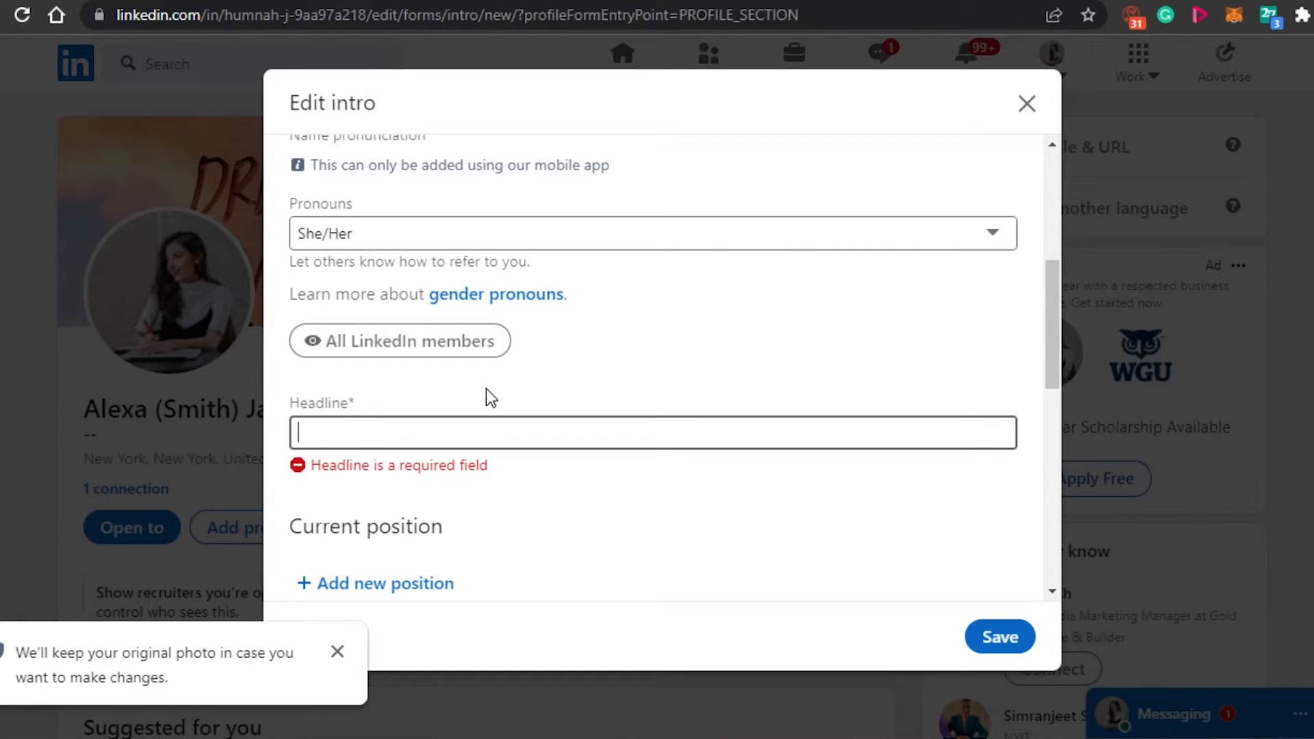
text(M)
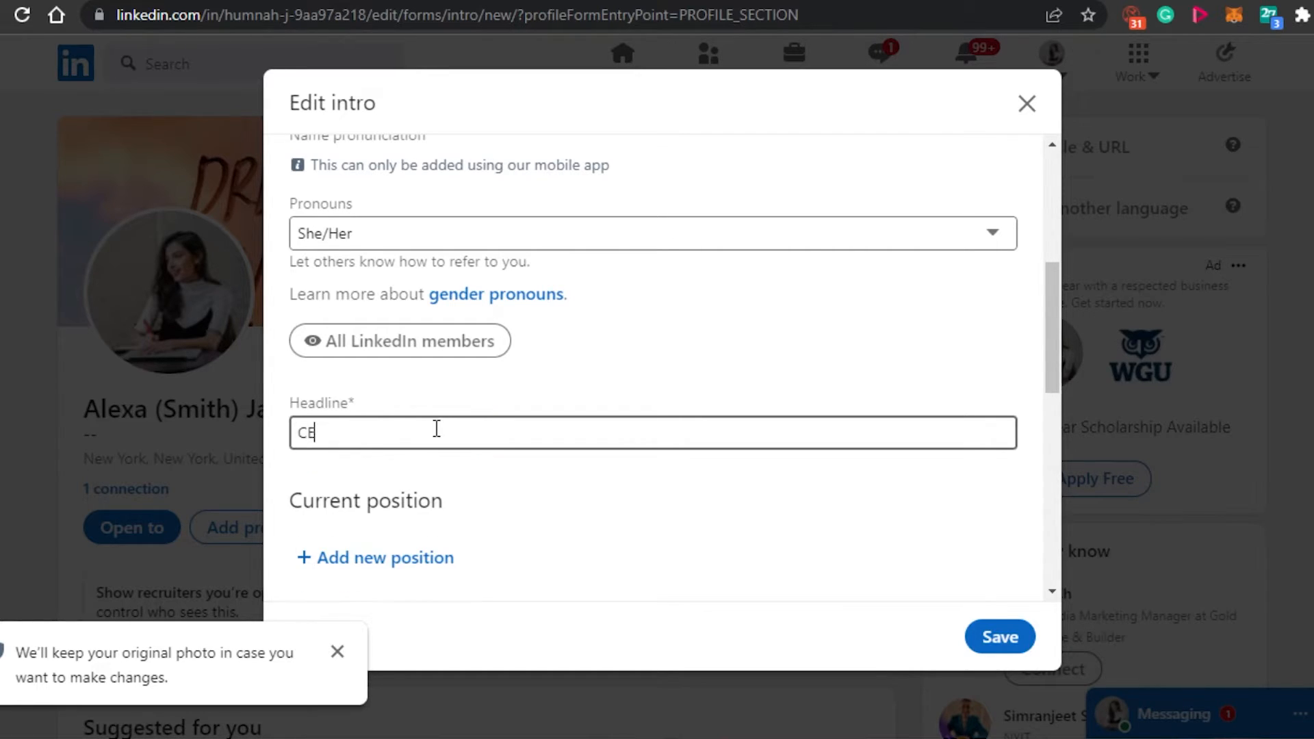
key(BackSpace)
text(Marketing Agent at)
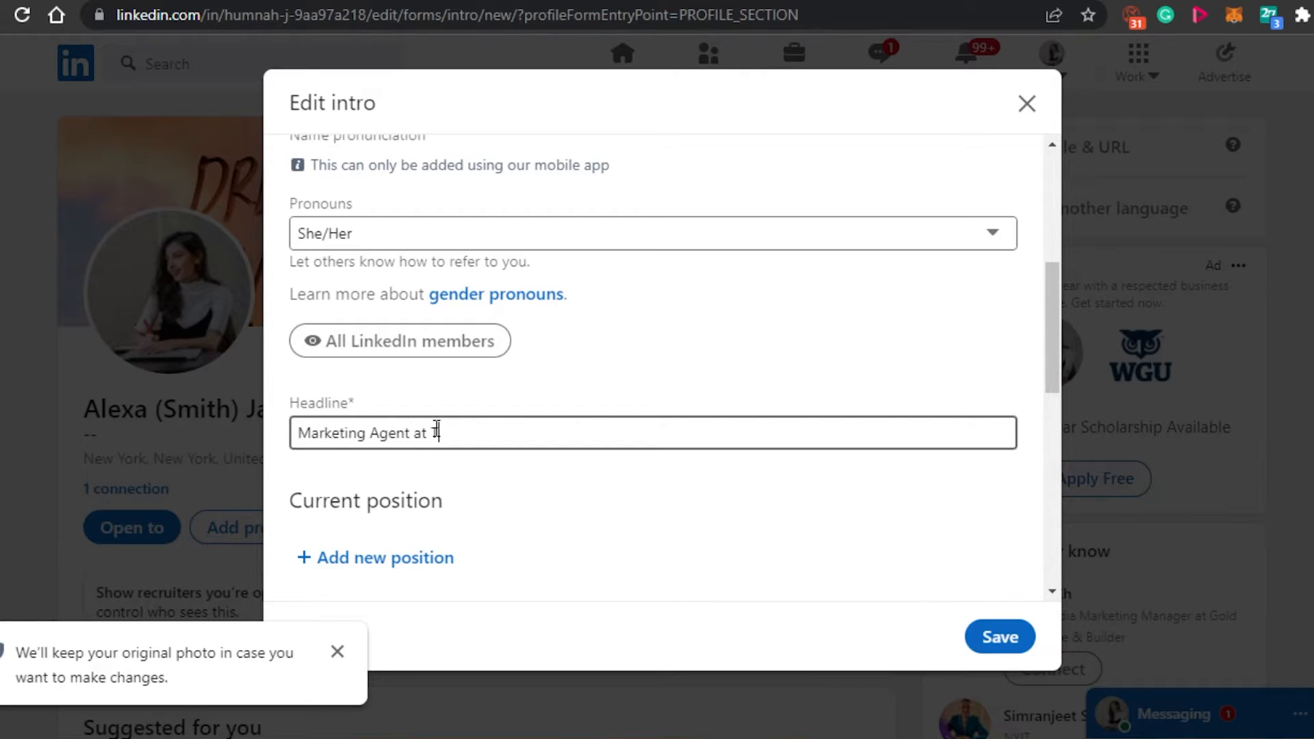
text( The Social Guide, Voice Over and Software Mnager)
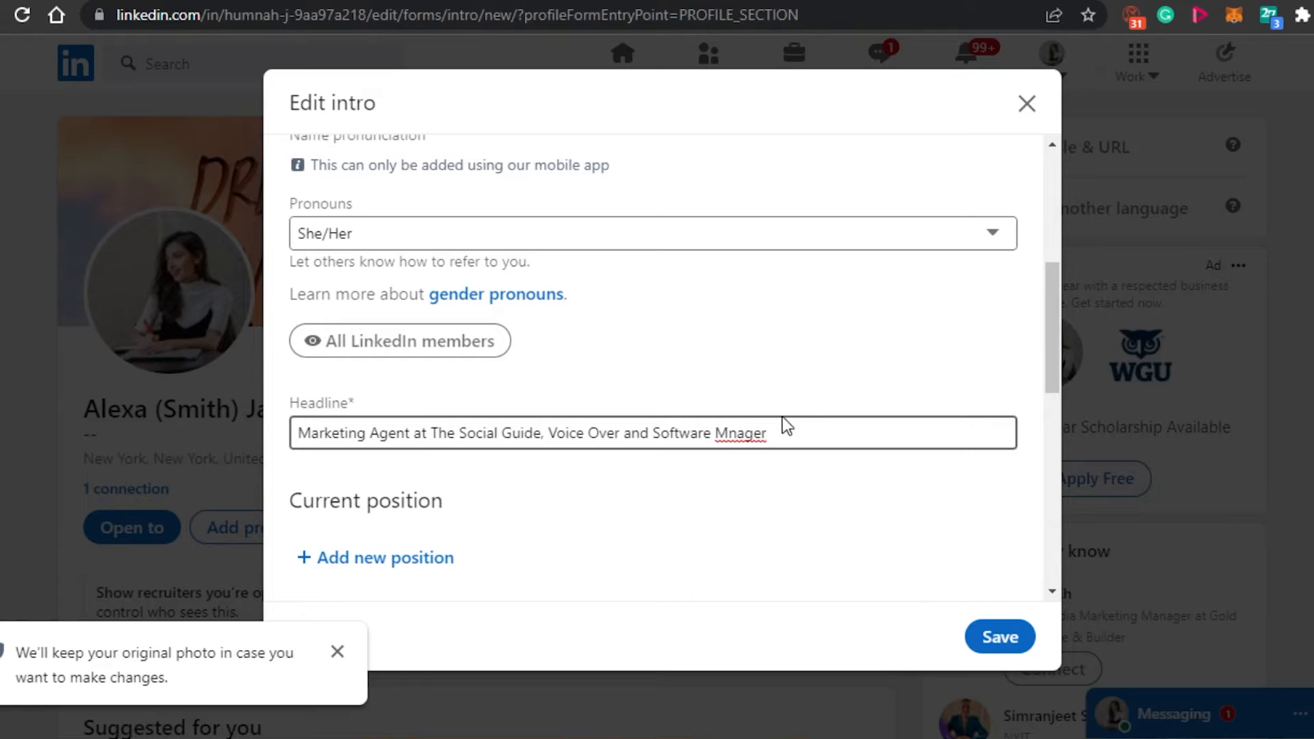
double_click(738, 434)
right_click(738, 434)
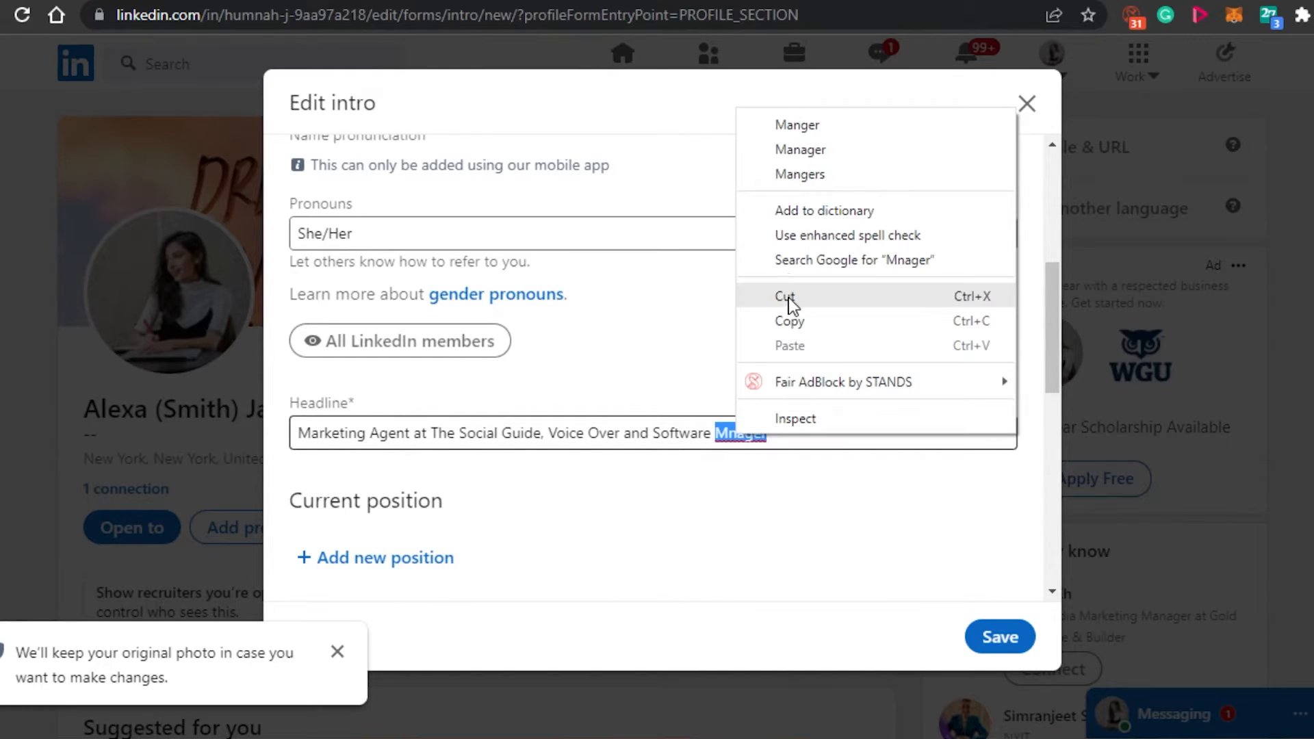
click(796, 148)
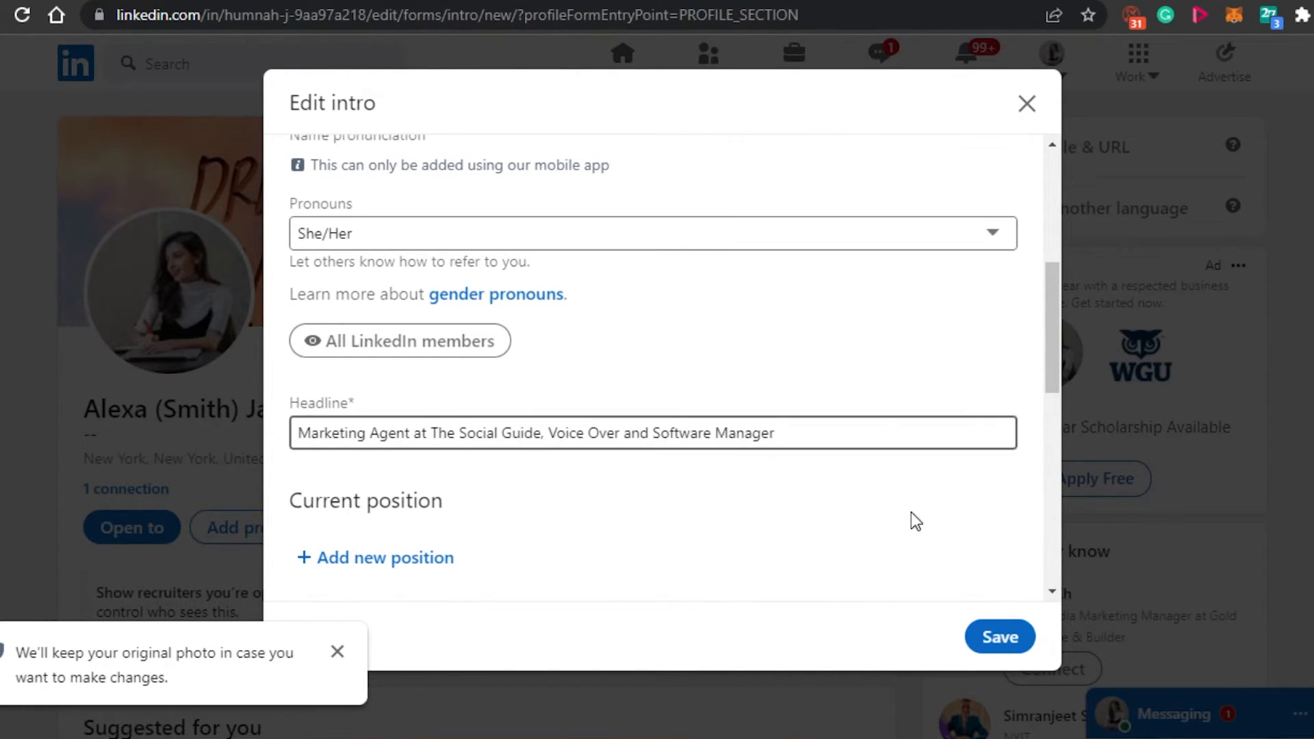
Add a new education entry for "Harverd business school" with a Bachelor's degree and save the intro.
drag(1057, 344, 1057, 412)
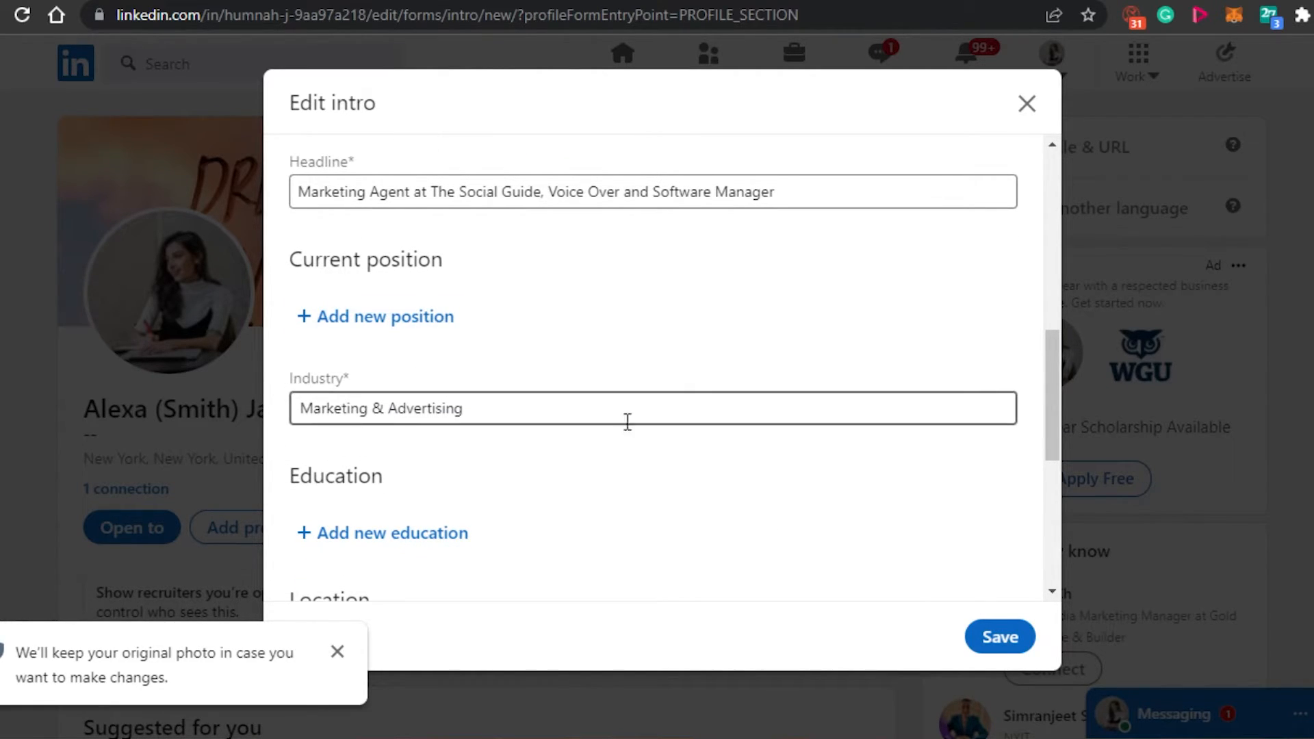
drag(1054, 405, 1057, 495)
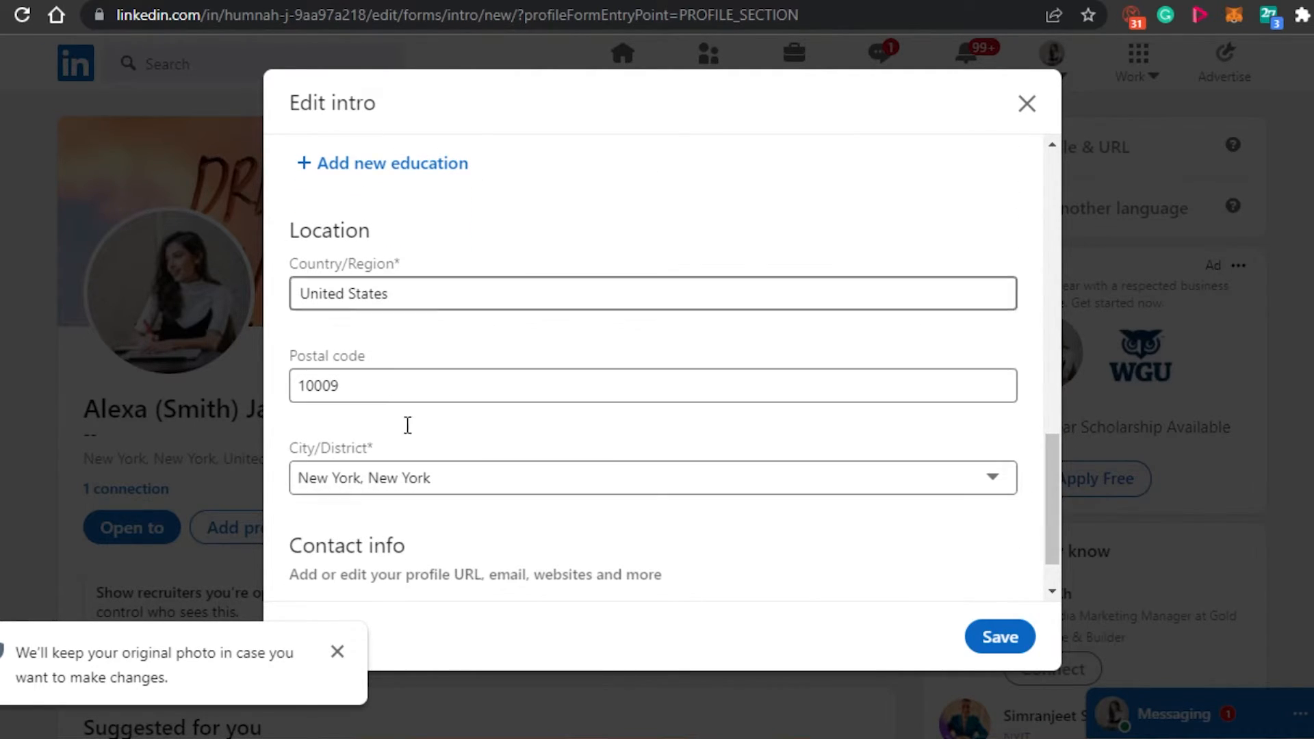
scroll(1056, 478, up, 4)
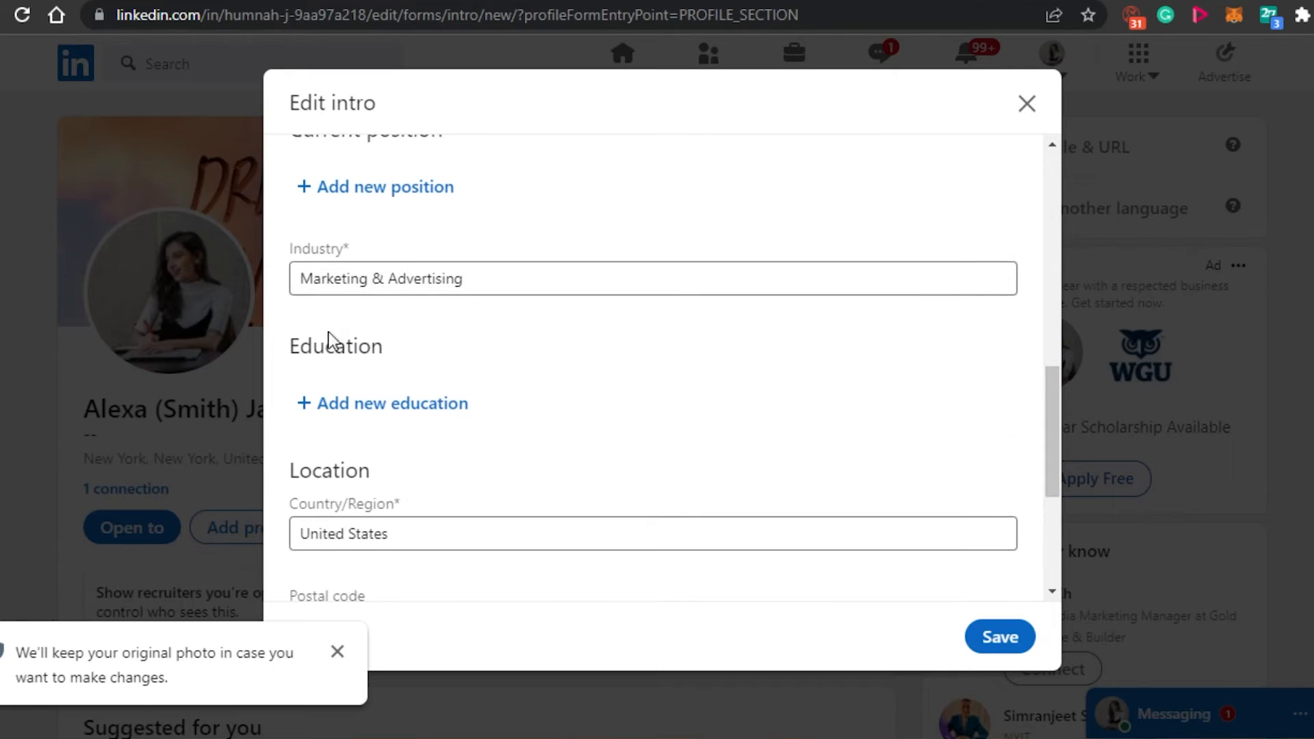
click(315, 393)
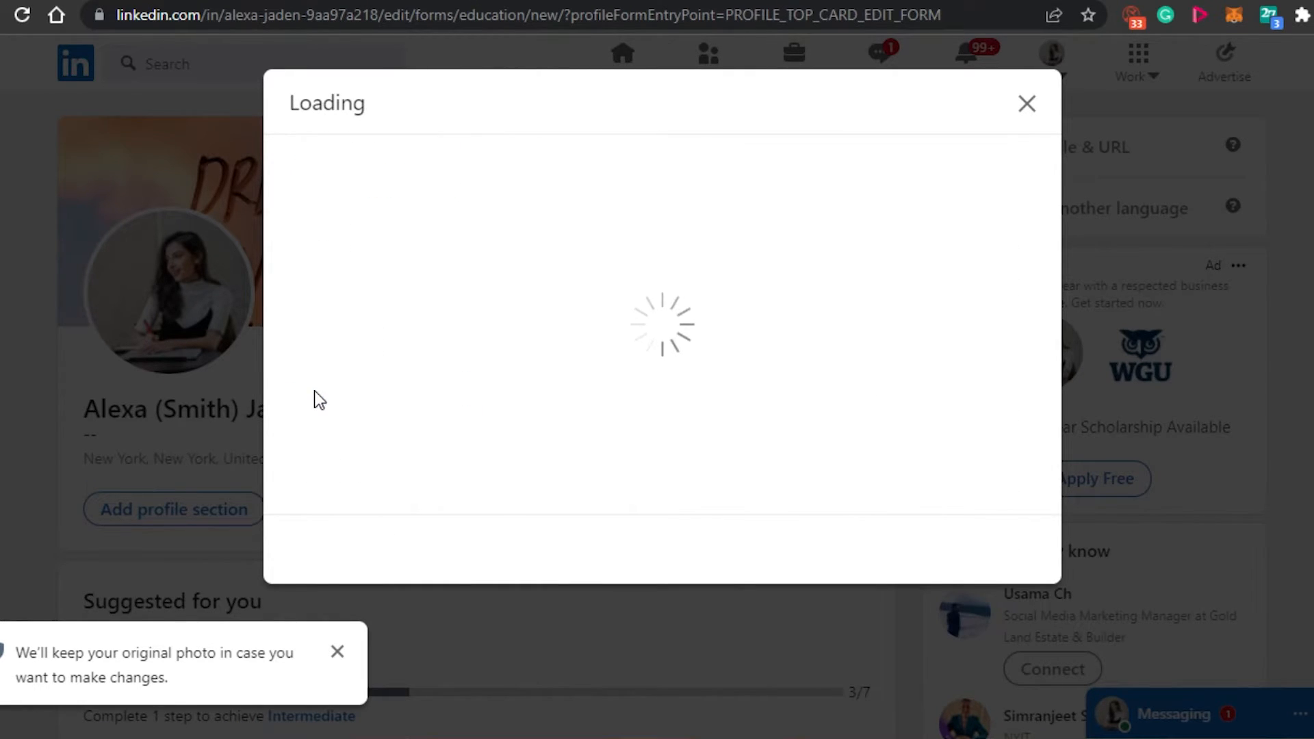
text(Harverd)
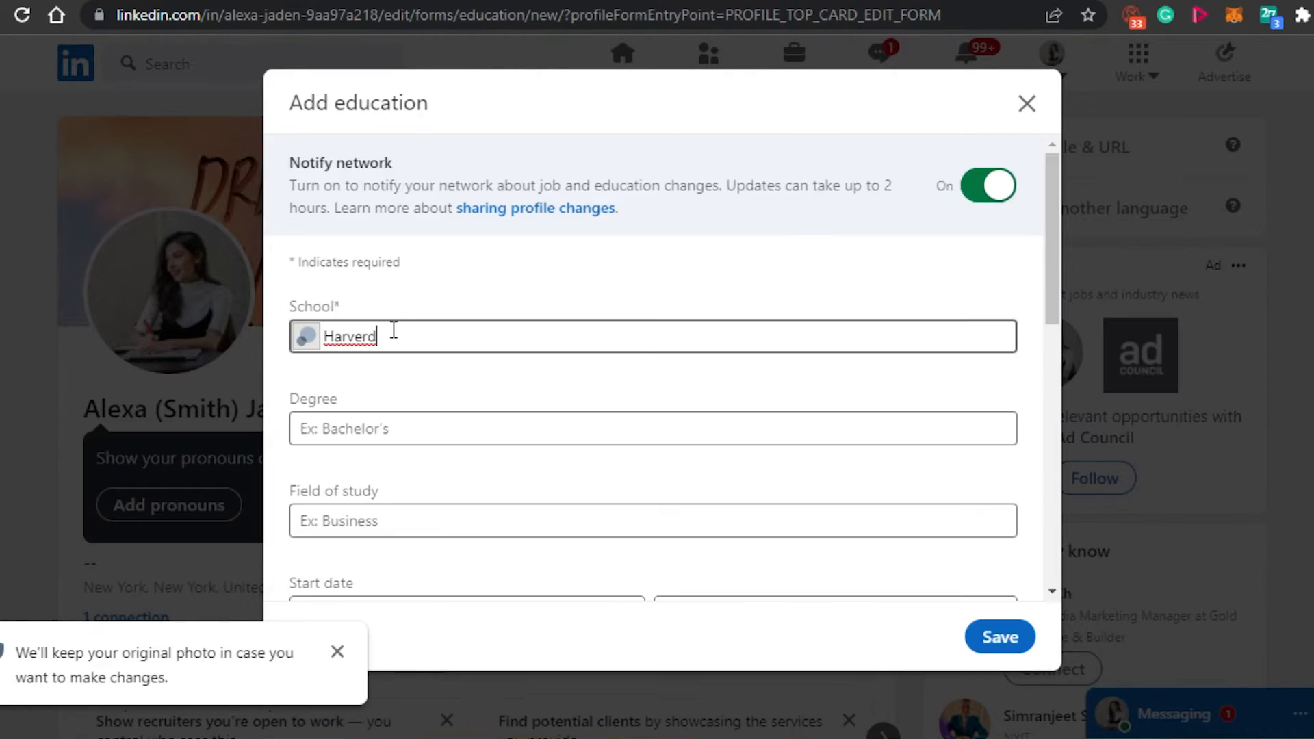
key(BackSpace)
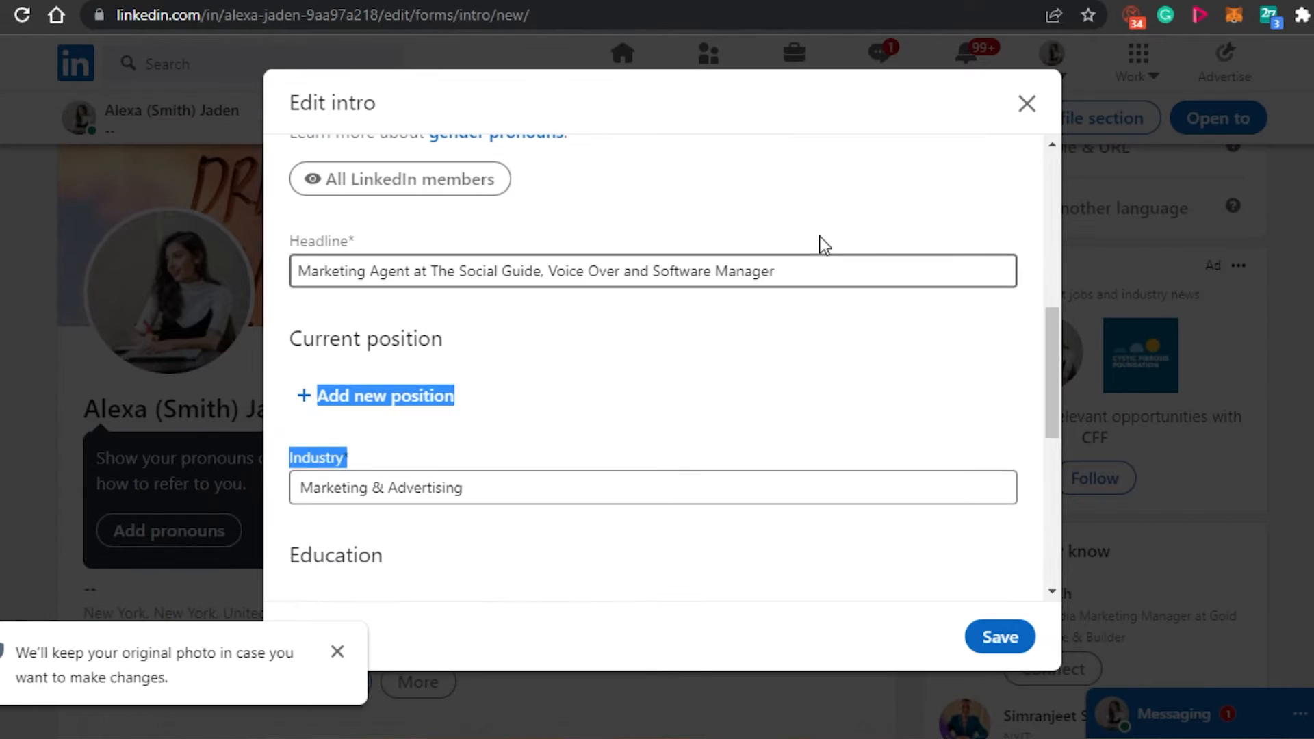
scroll(1050, 326, down, 5)
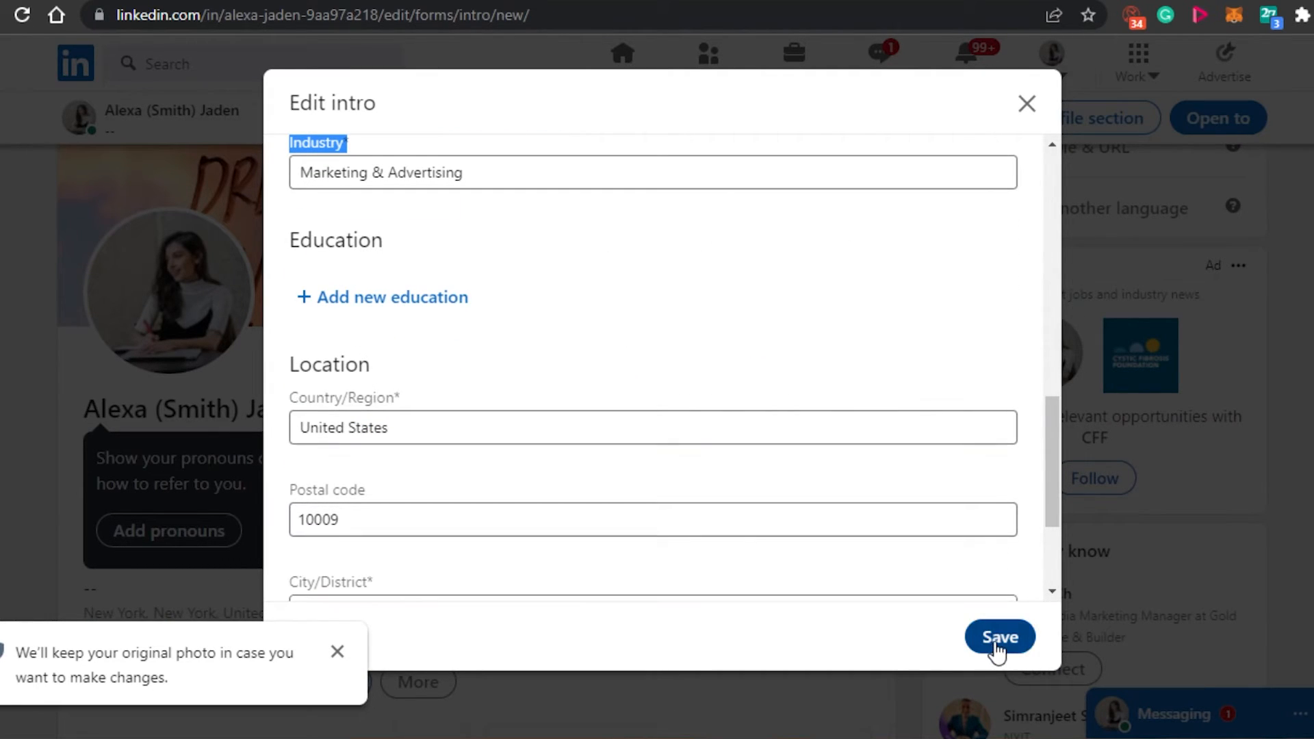
click(996, 634)
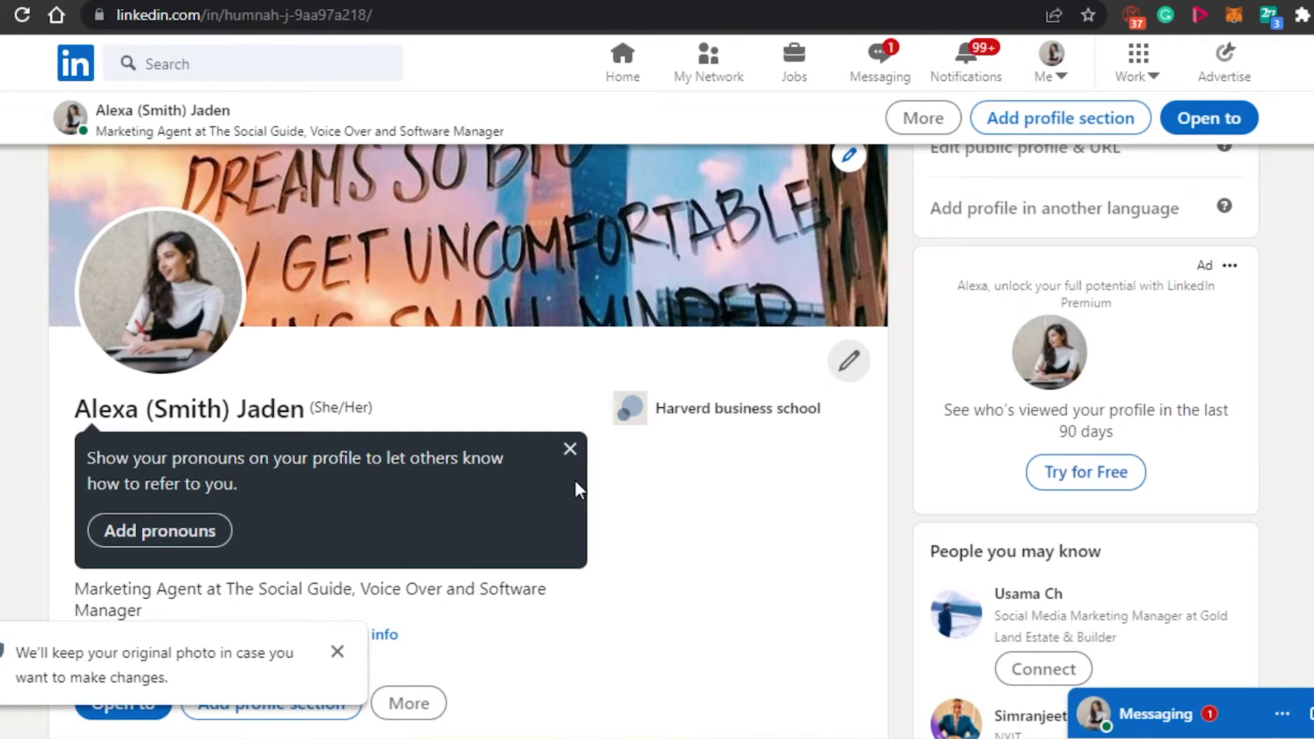
Dismiss the pronouns tip and the notice about keeping the original photo.
click(569, 449)
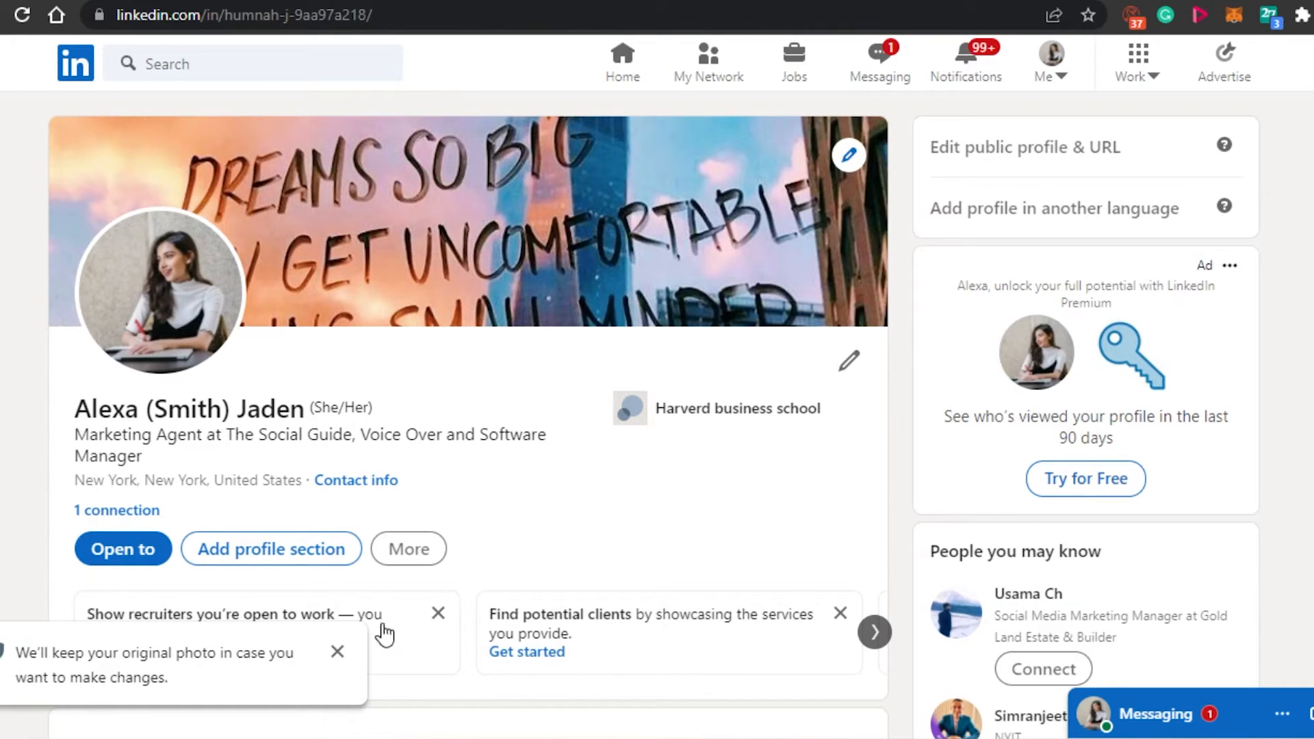
click(337, 657)
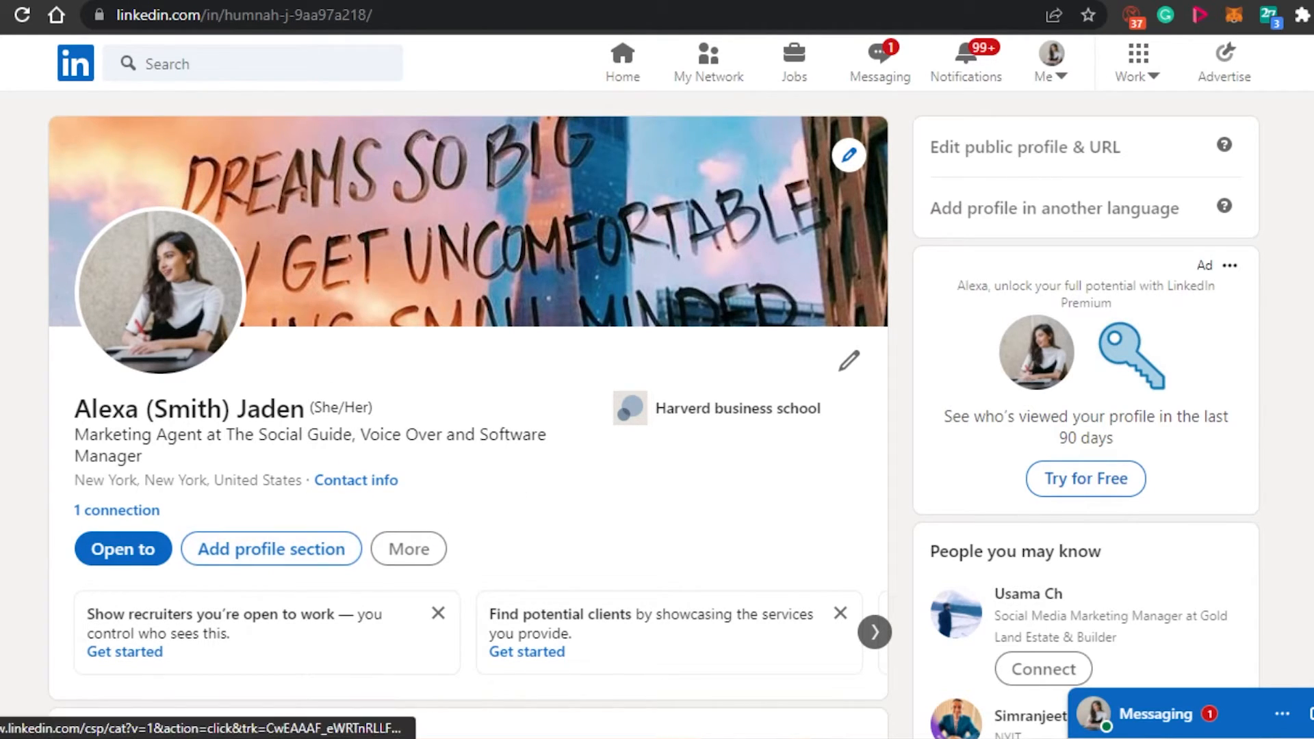
Add a current part-time position as Project Manager at The Social Guide, starting in November 2021.
scroll(468, 410, down, 20)
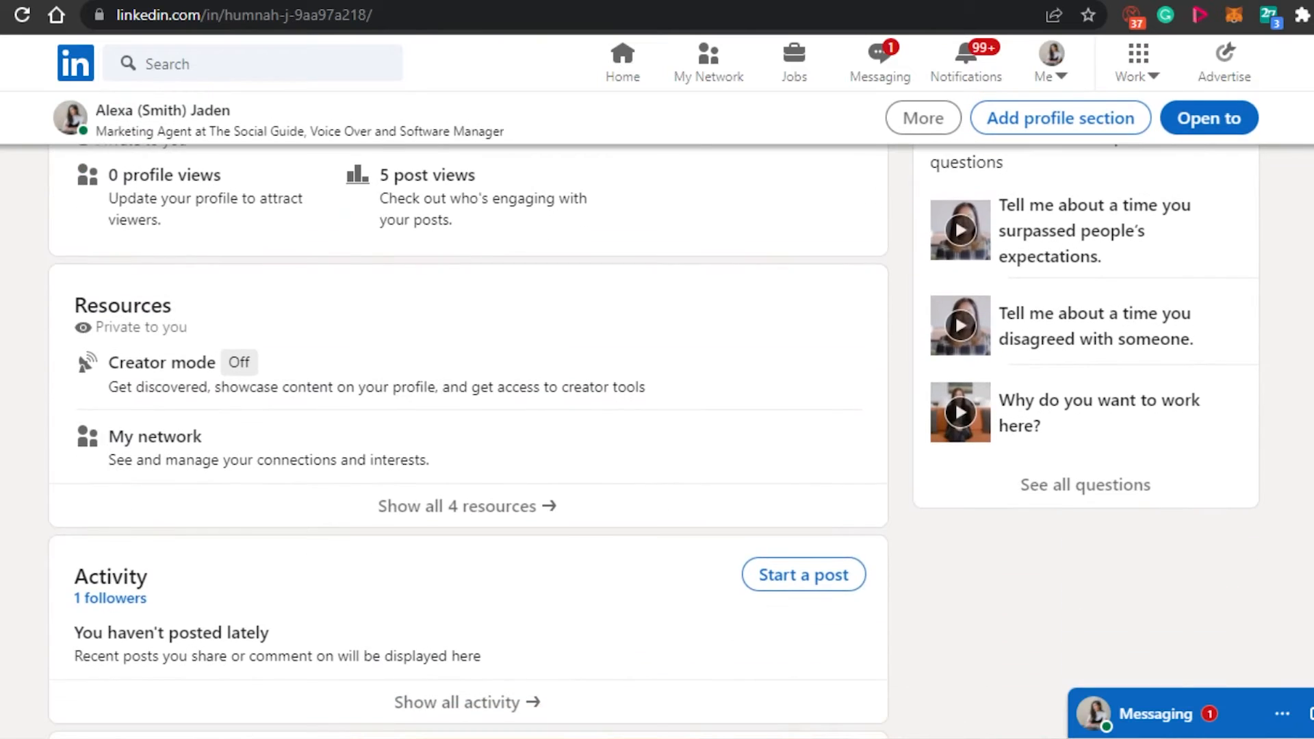
scroll(468, 411, up, 1)
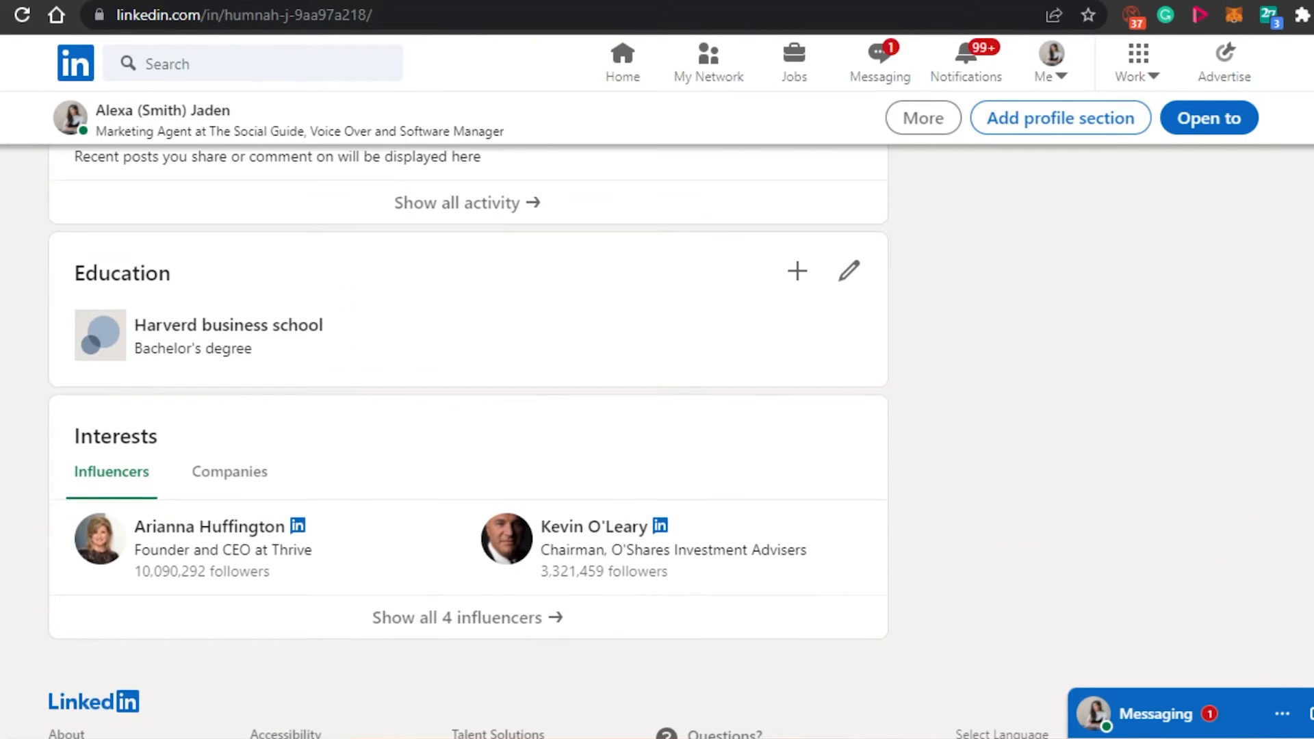
scroll(469, 410, up, 10)
scroll(468, 410, down, 4)
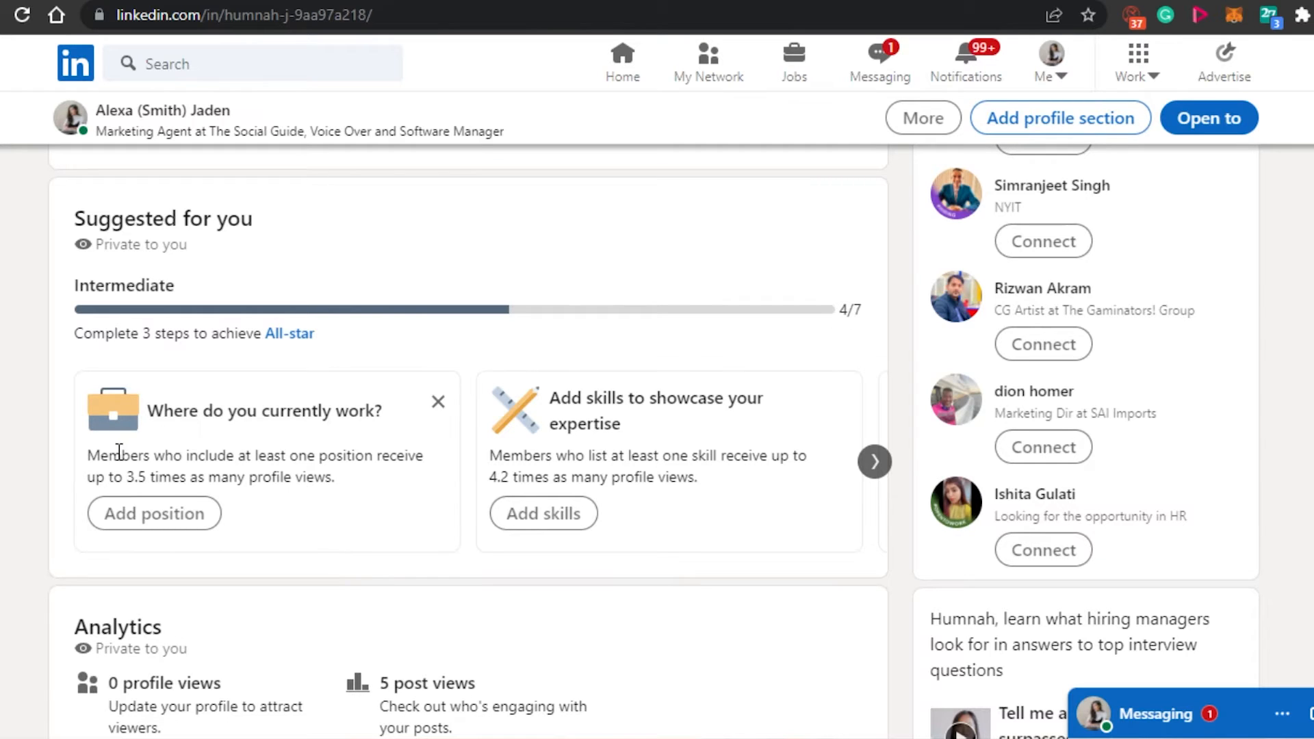
click(142, 515)
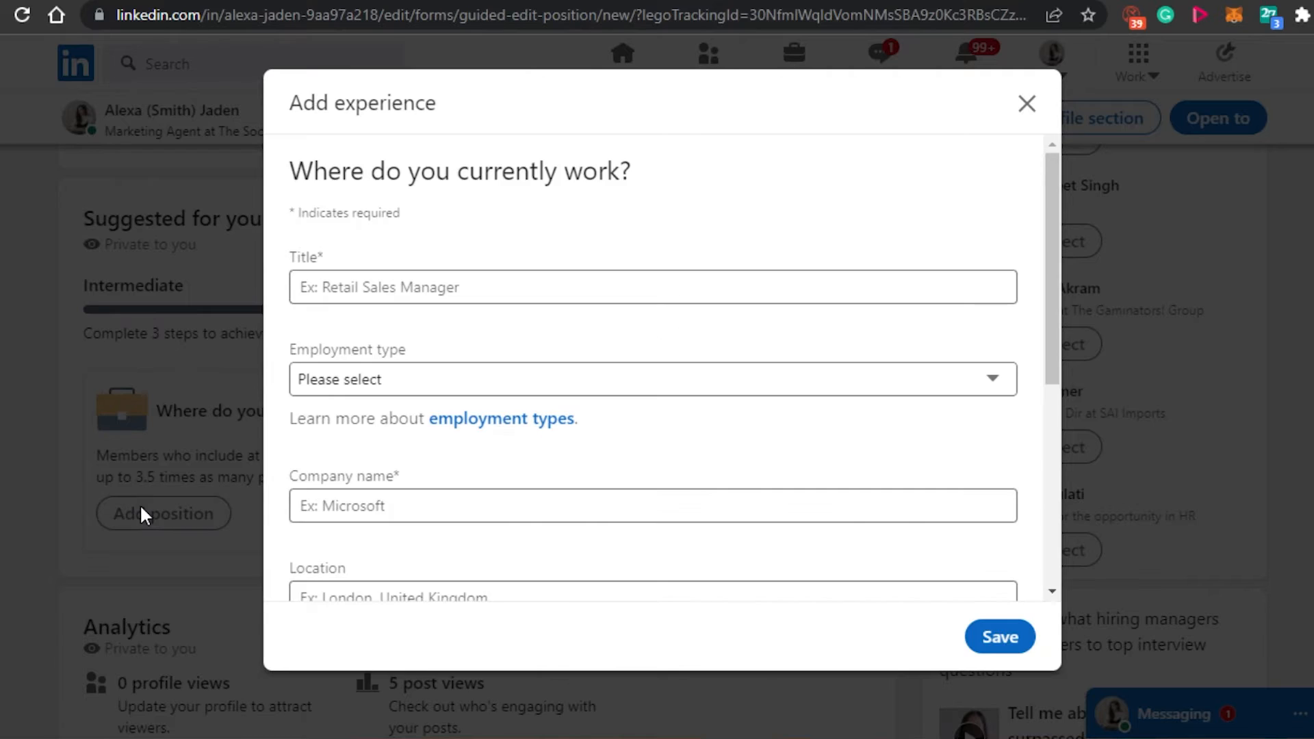
click(441, 293)
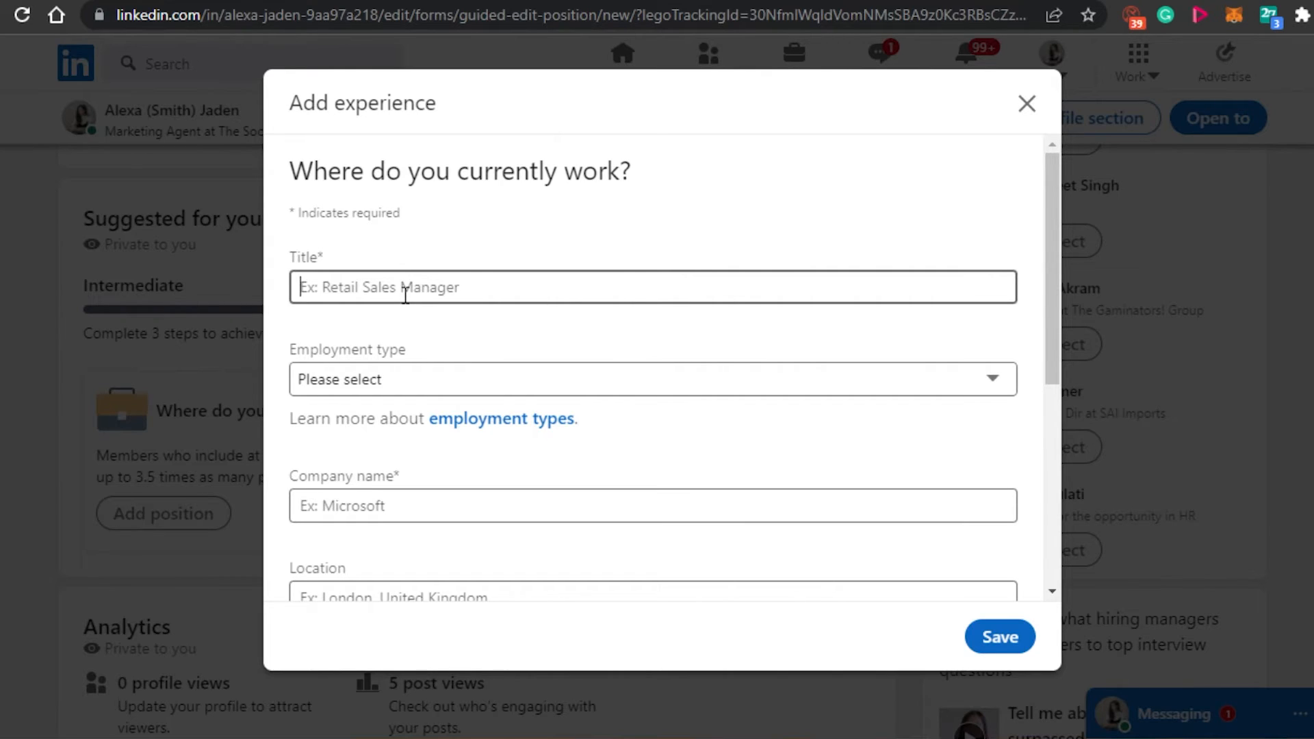
text(Ma)
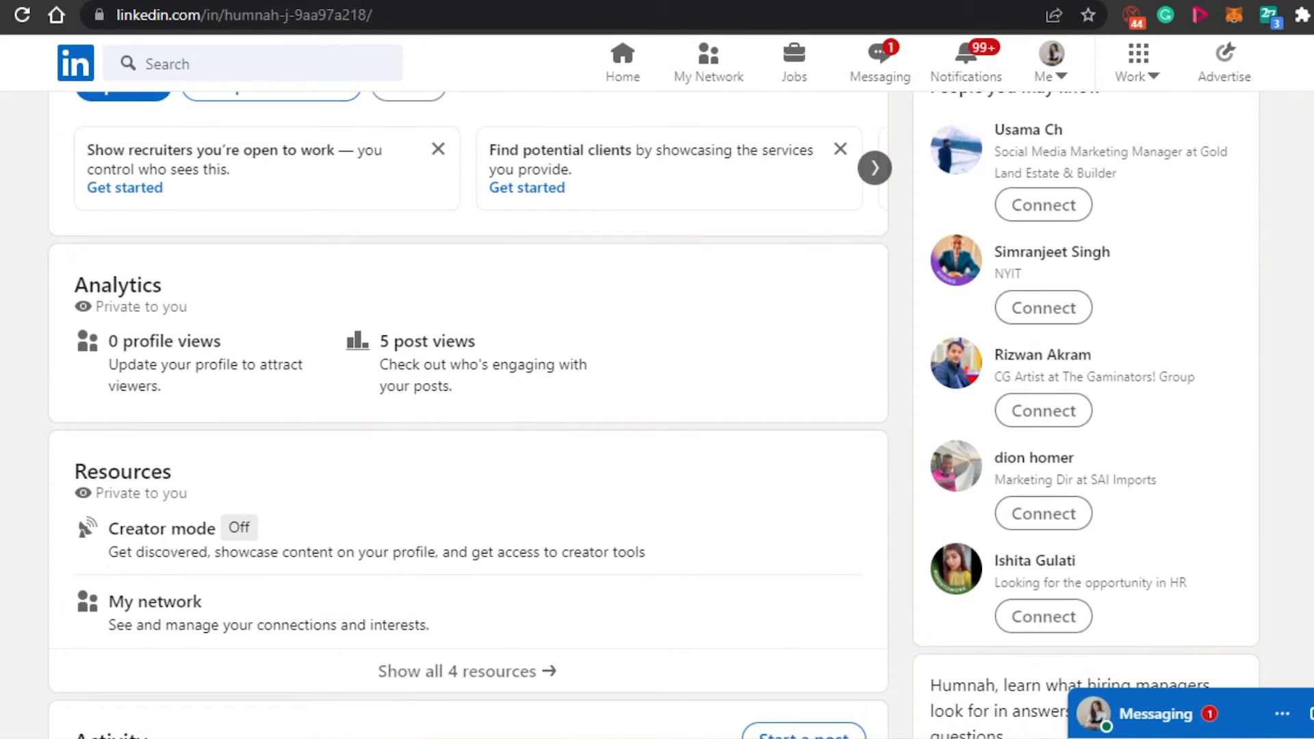
Review the updated profile from the intro down through the experience, education and interests sections.
scroll(469, 410, up, 1)
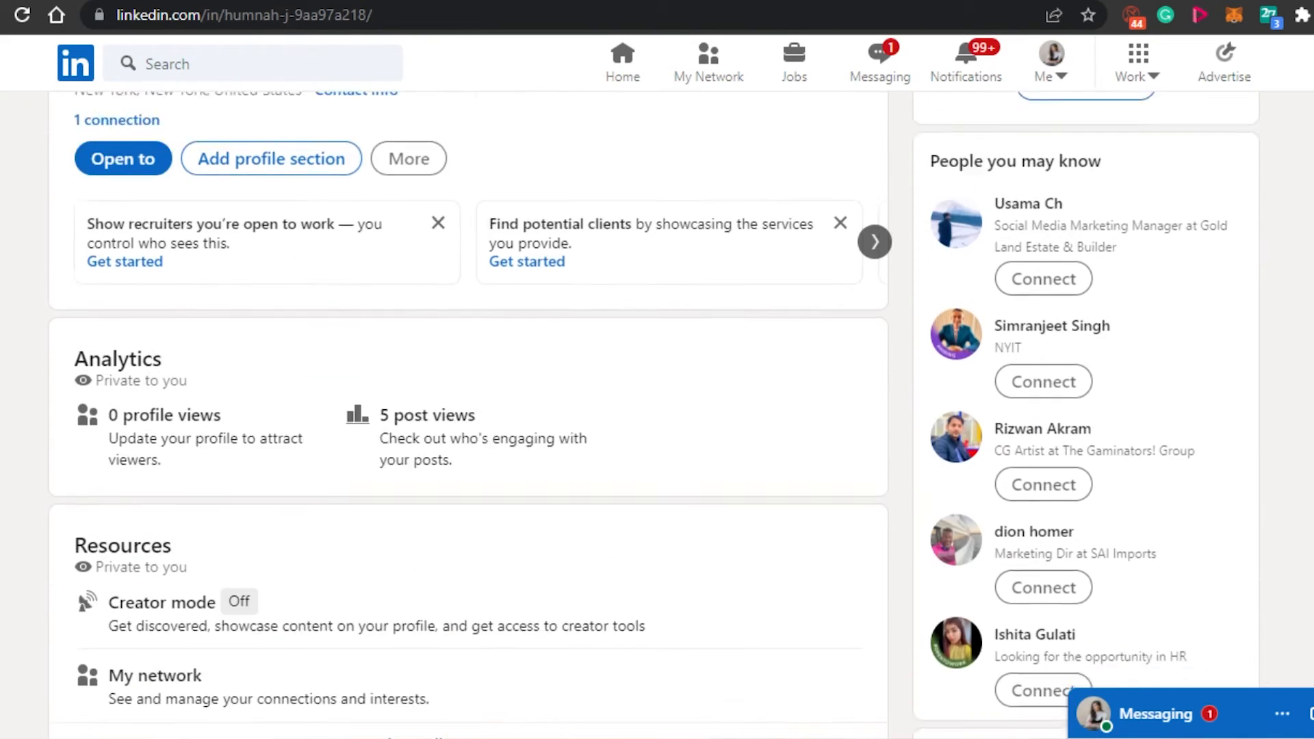
scroll(468, 411, up, 2)
scroll(468, 410, down, 8)
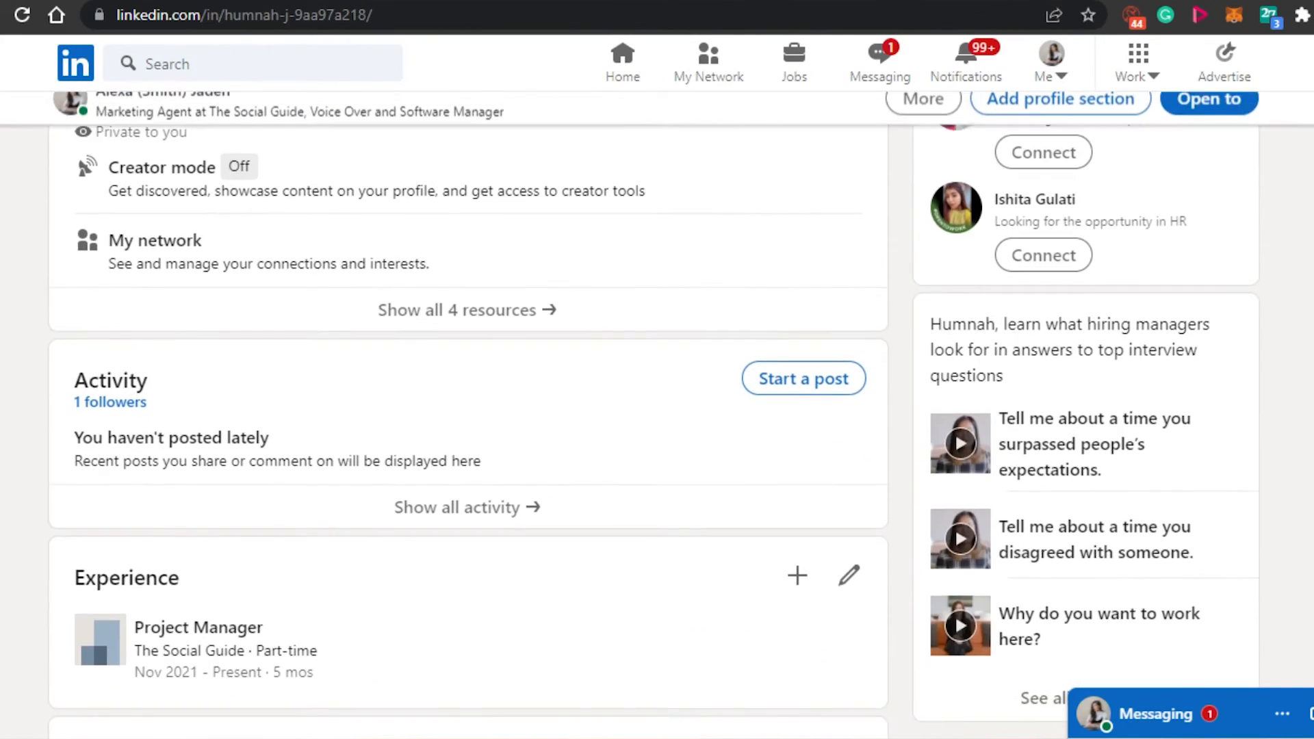
scroll(469, 411, down, 6)
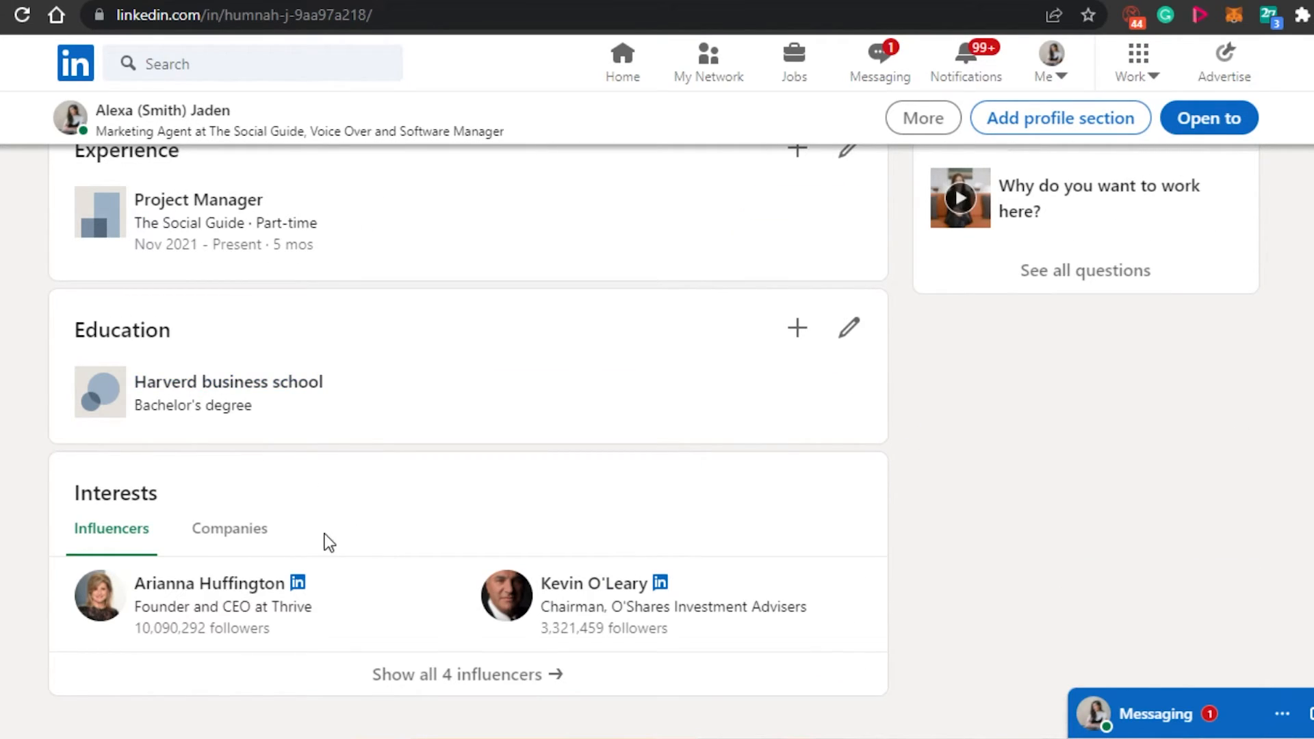
scroll(847, 493, up, 10)
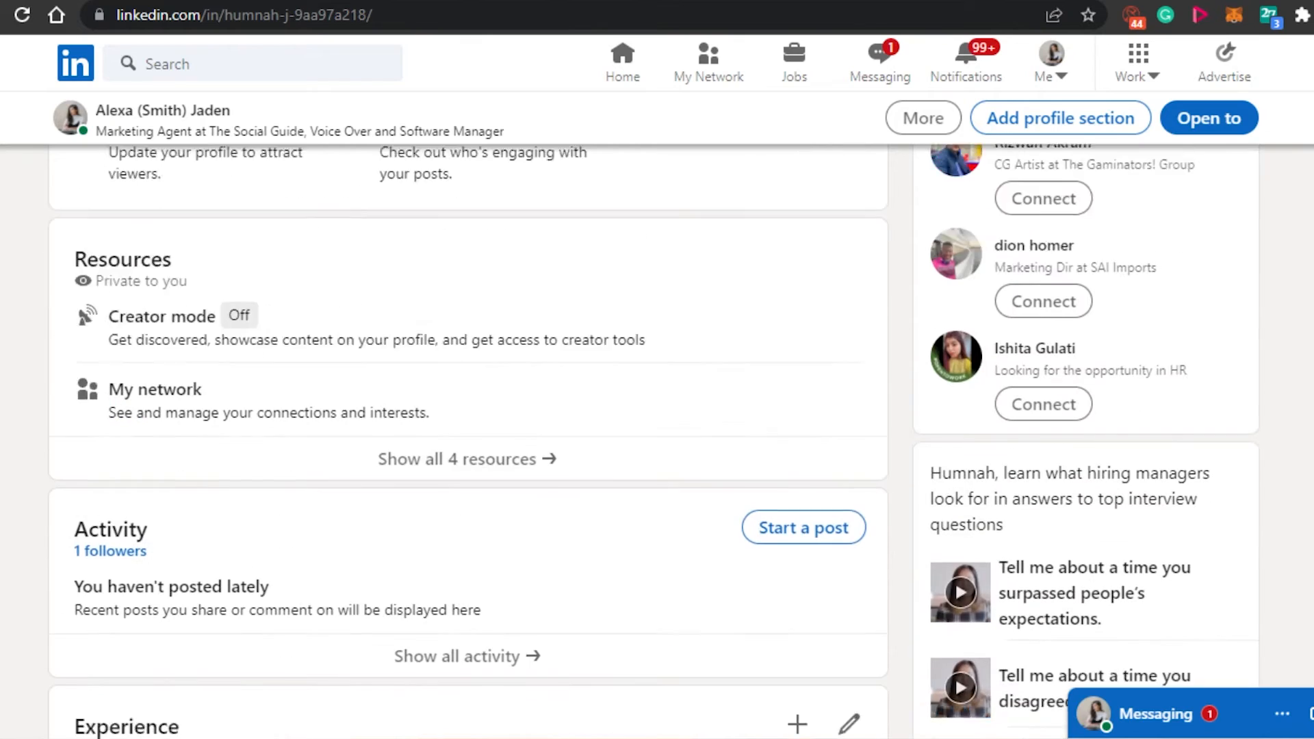
scroll(208, 401, up, 5)
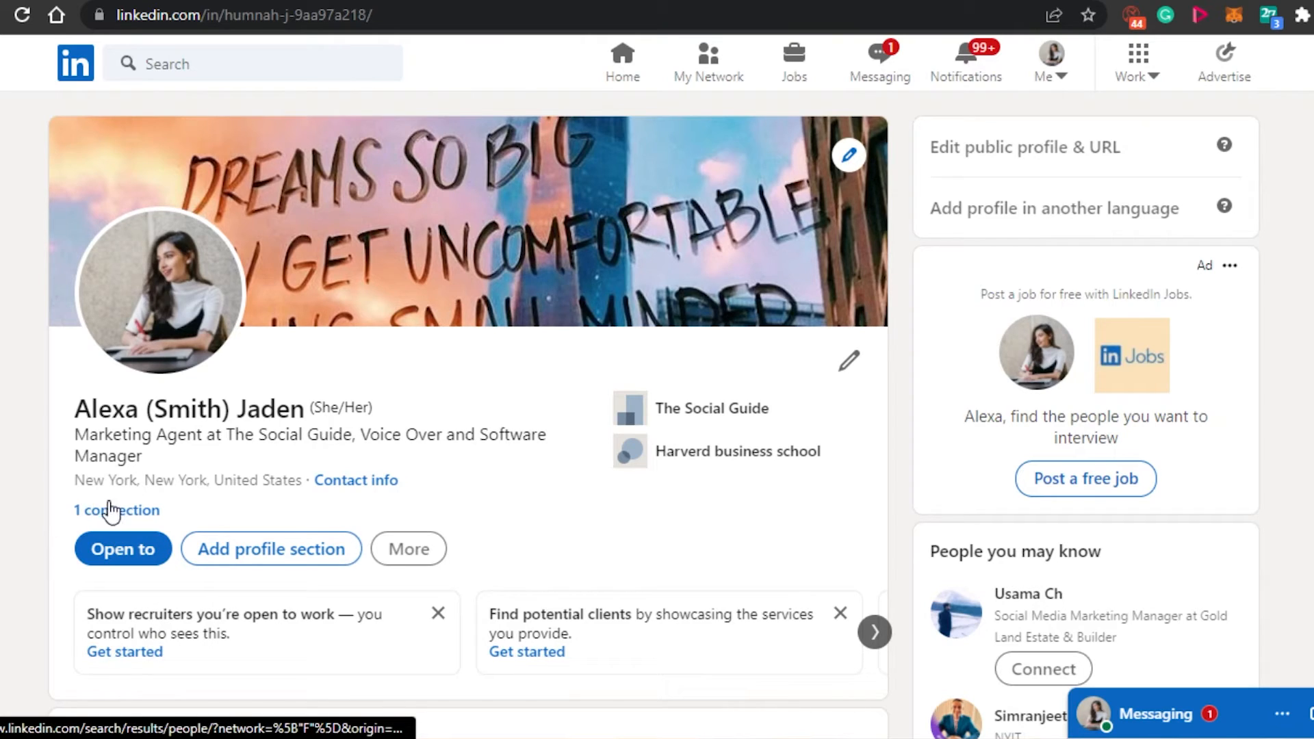
scroll(1162, 409, down, 4)
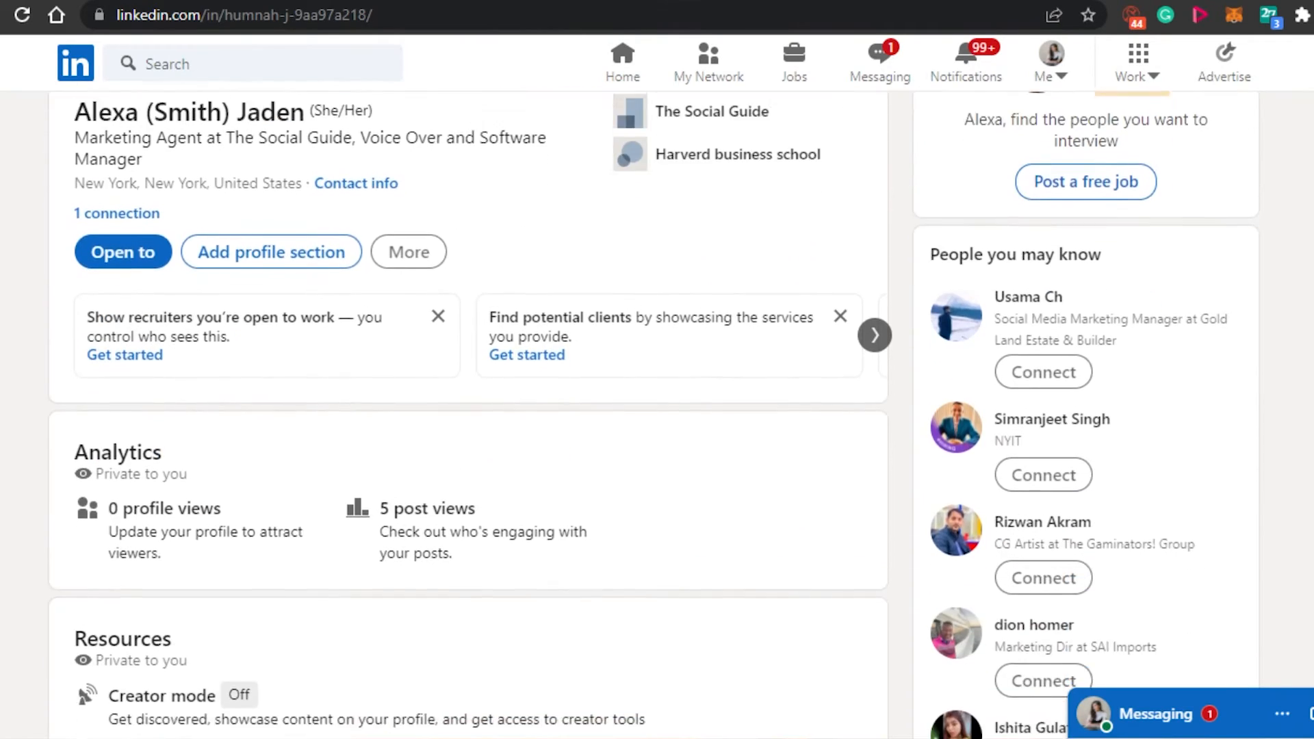
scroll(653, 416, down, 3)
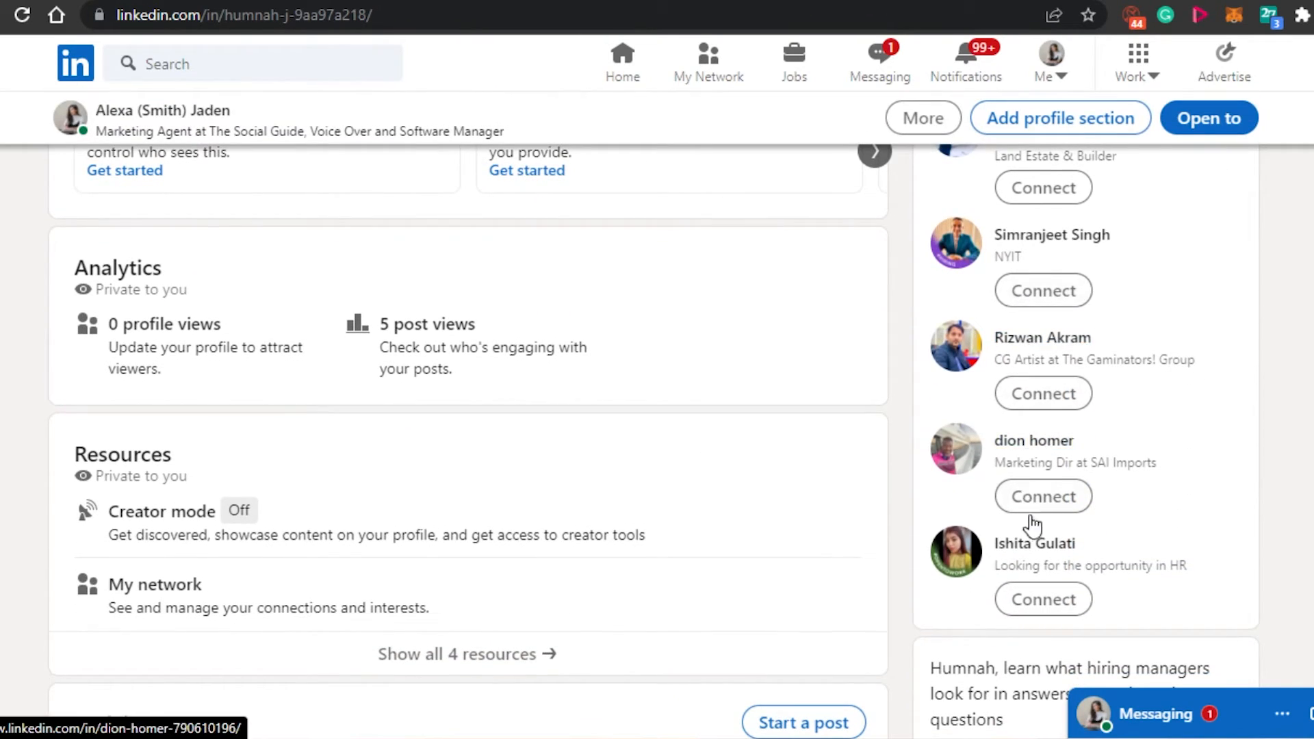
scroll(1031, 581, up, 7)
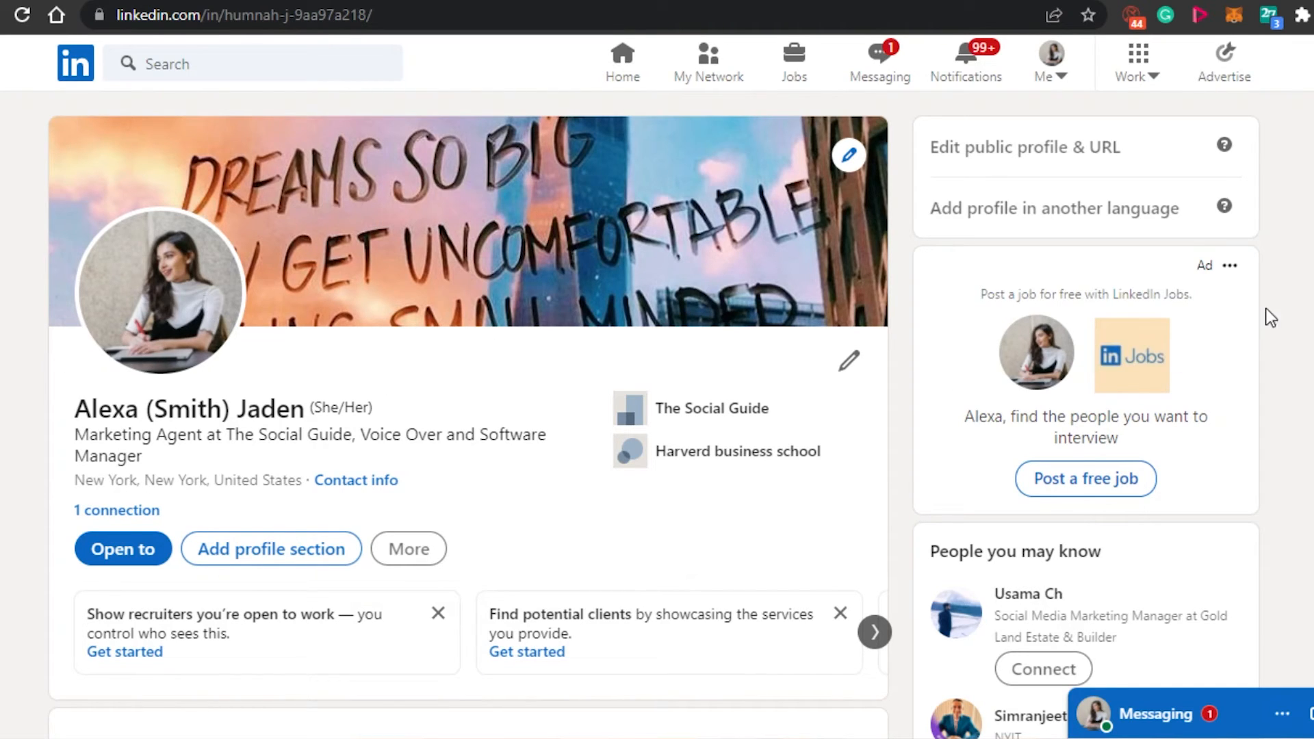
scroll(654, 415, down, 3)
scroll(654, 415, up, 3)
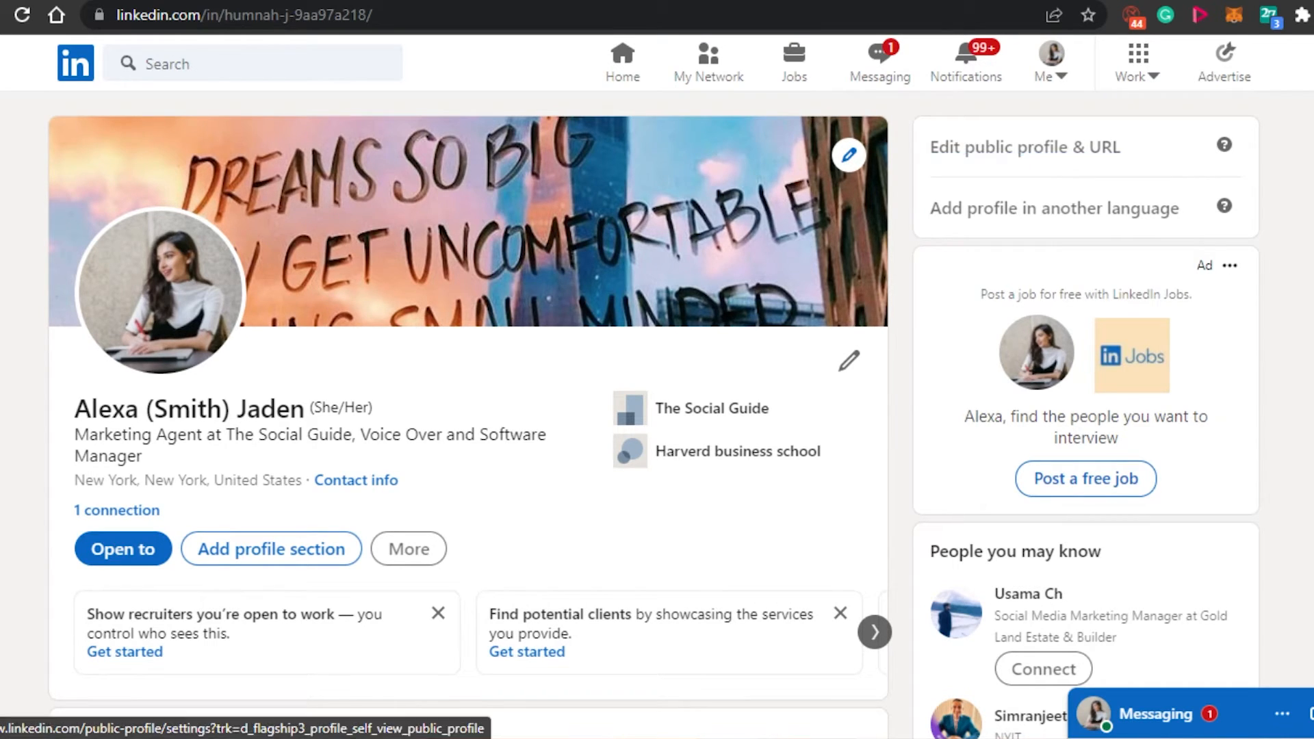
scroll(1032, 163, down, 10)
scroll(657, 438, down, 4)
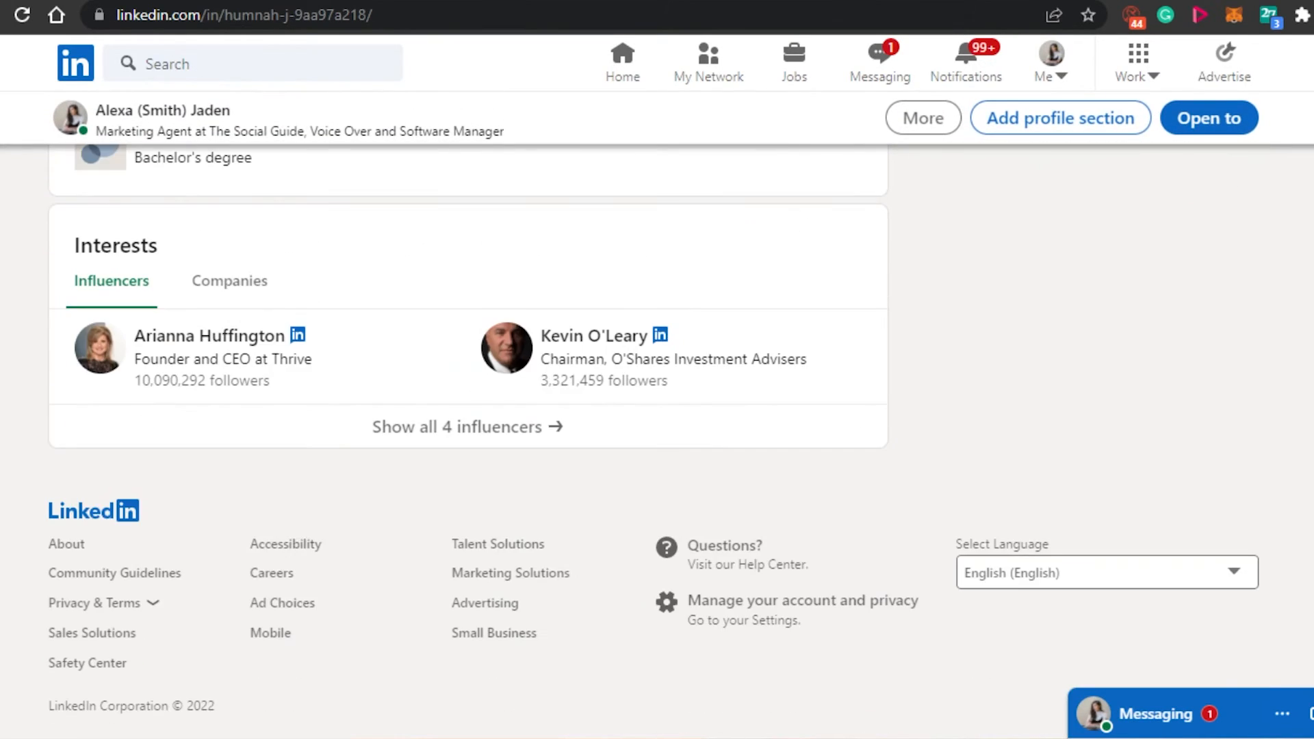
scroll(657, 438, up, 12)
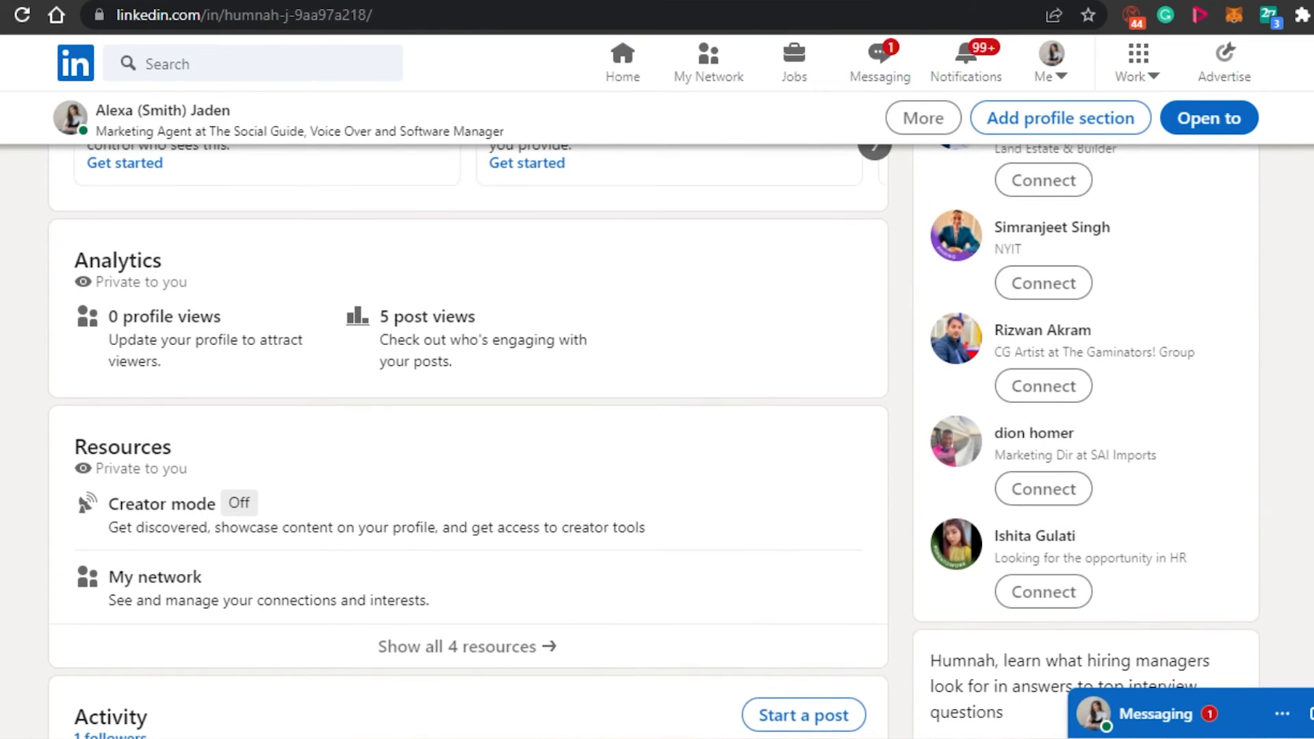
scroll(248, 457, up, 7)
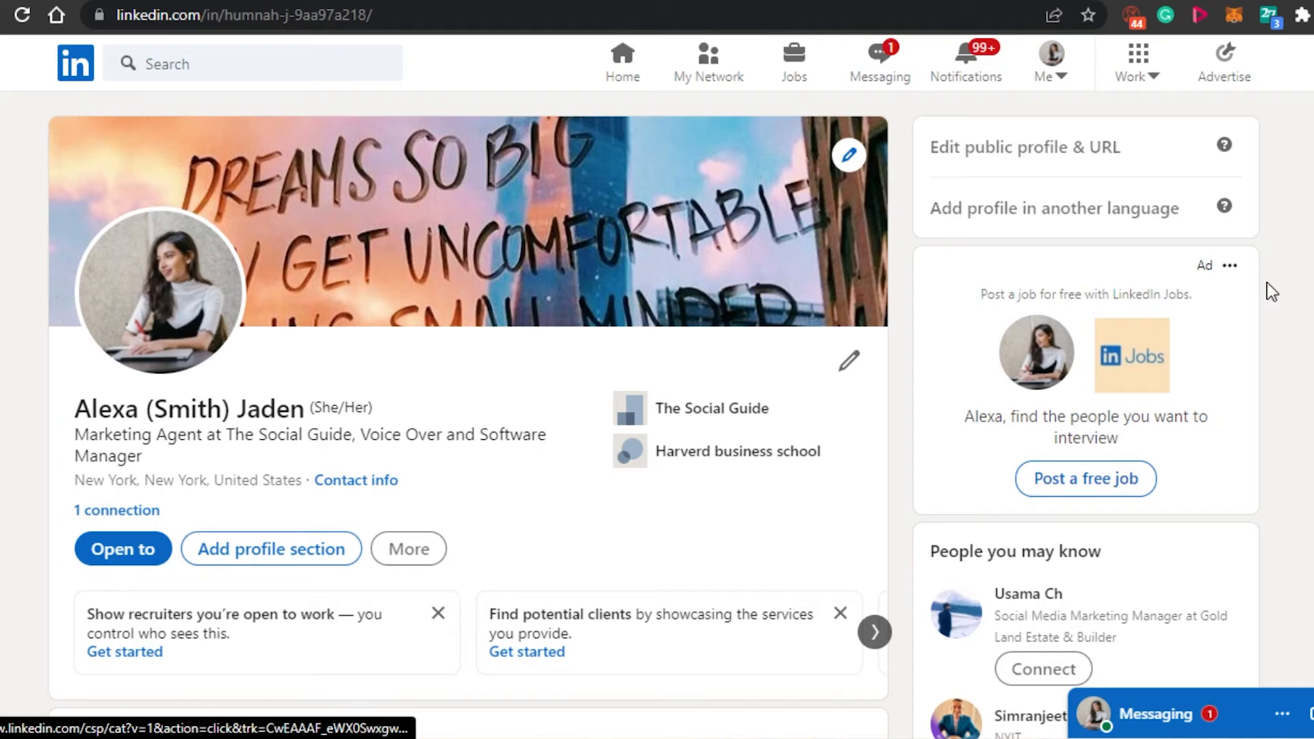
scroll(1271, 291, down, 10)
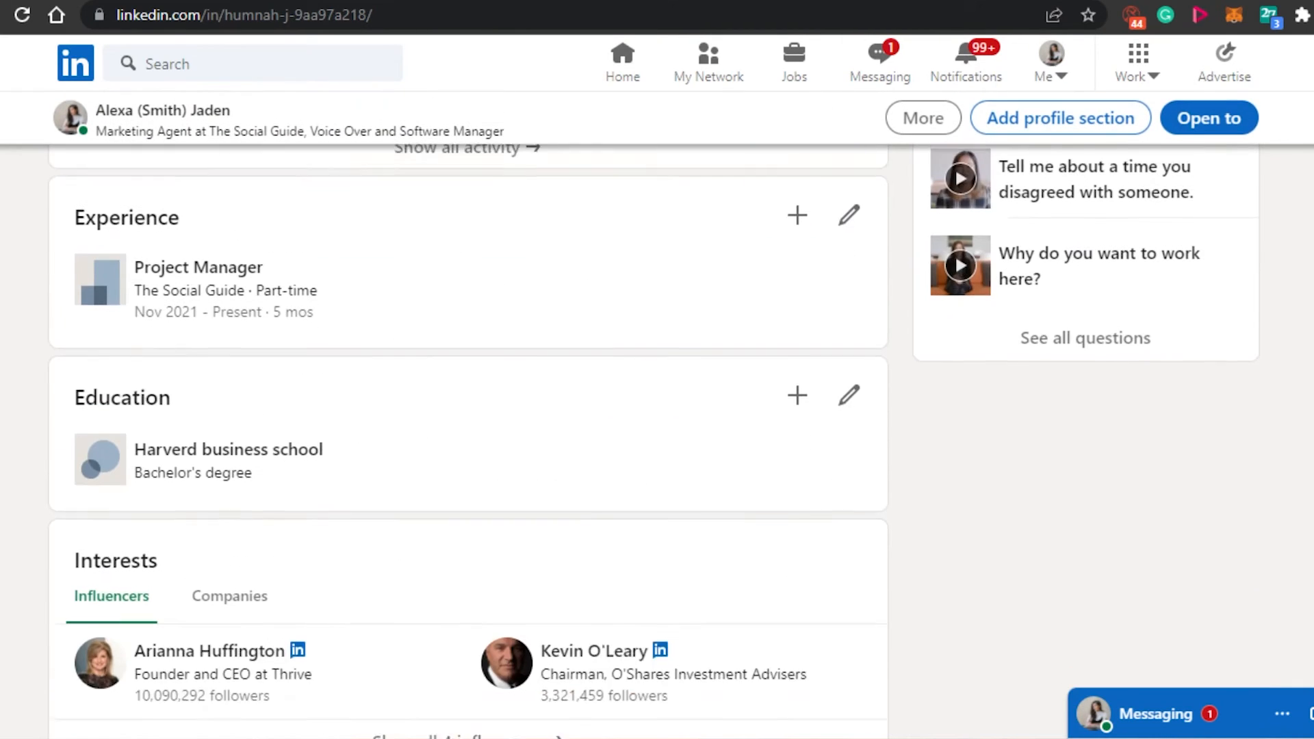
scroll(468, 441, down, 4)
scroll(467, 441, up, 10)
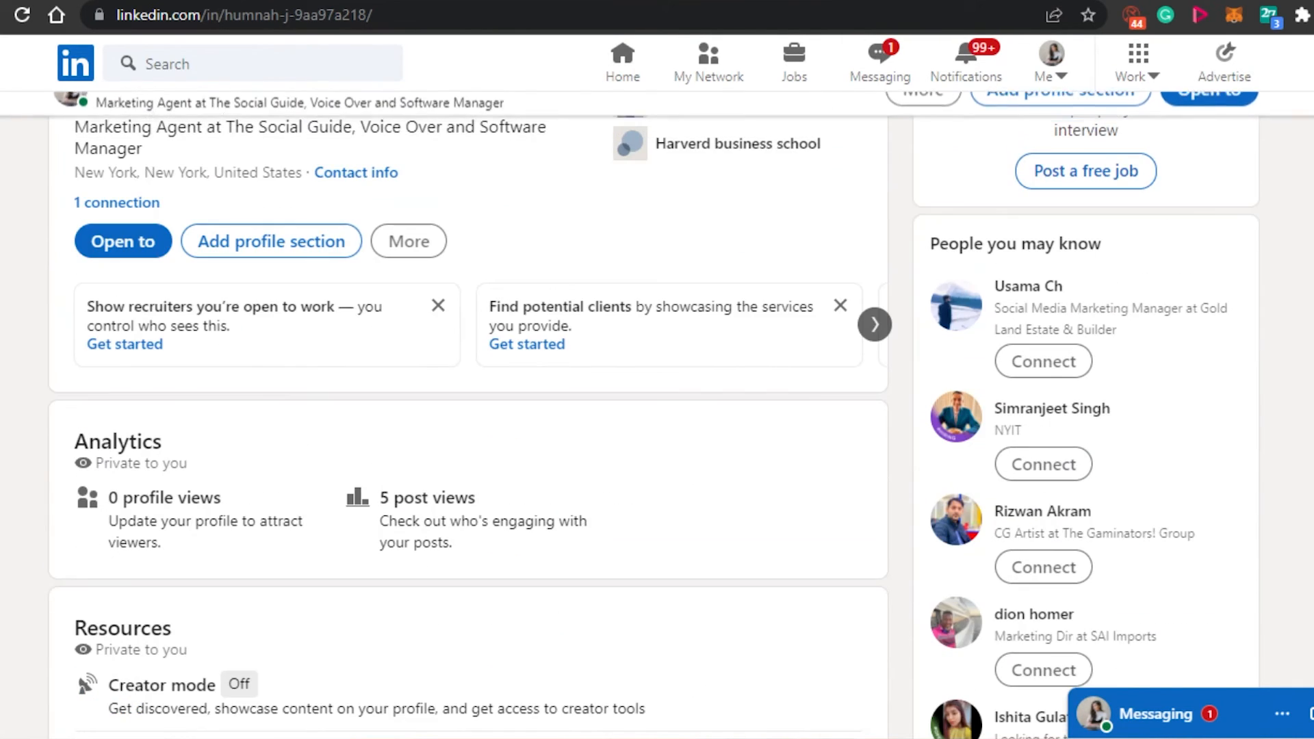
scroll(467, 442, up, 2)
scroll(467, 442, down, 10)
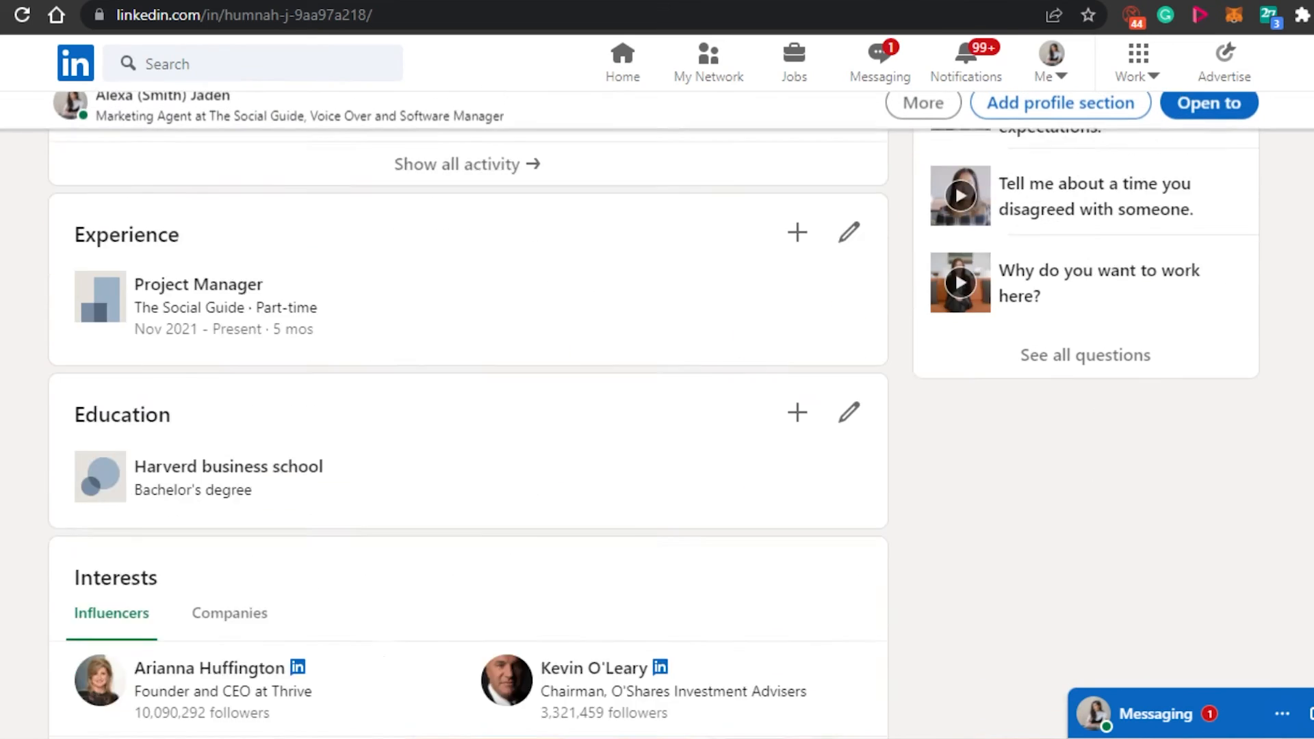
scroll(760, 356, up, 10)
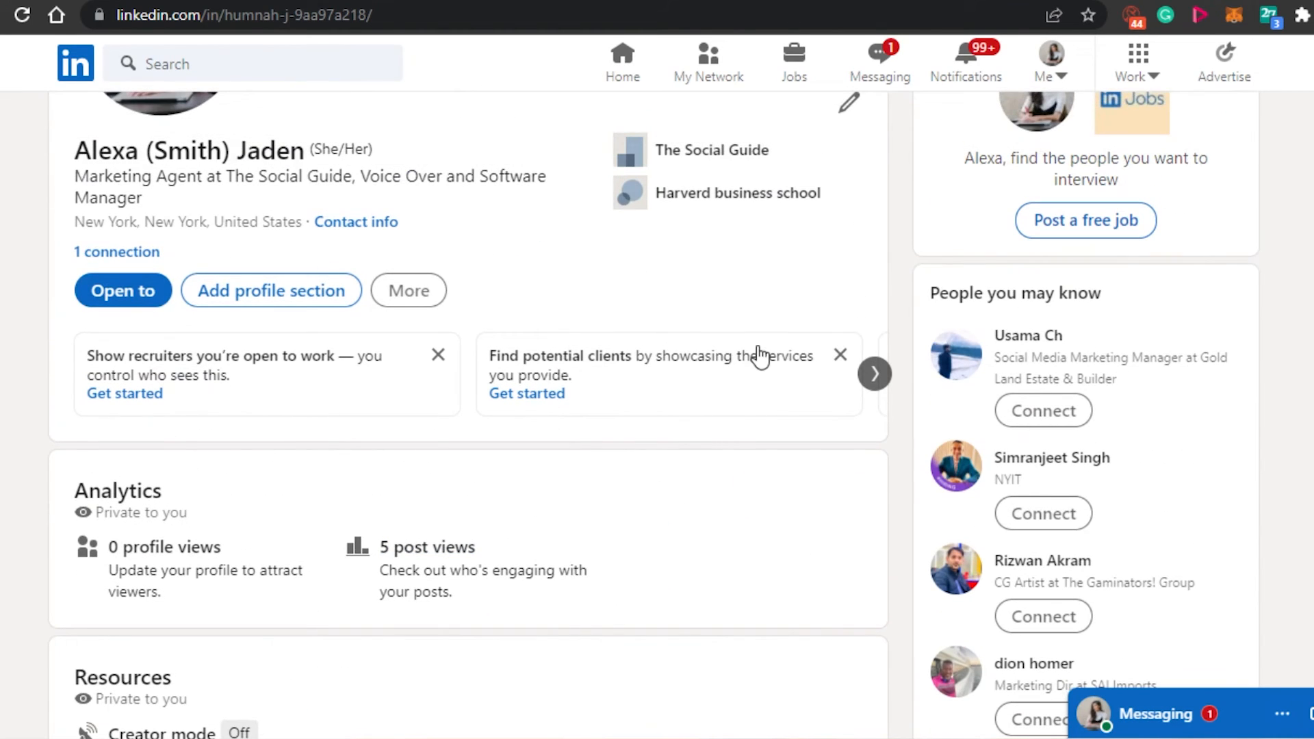
scroll(658, 411, up, 2)
scroll(658, 410, down, 12)
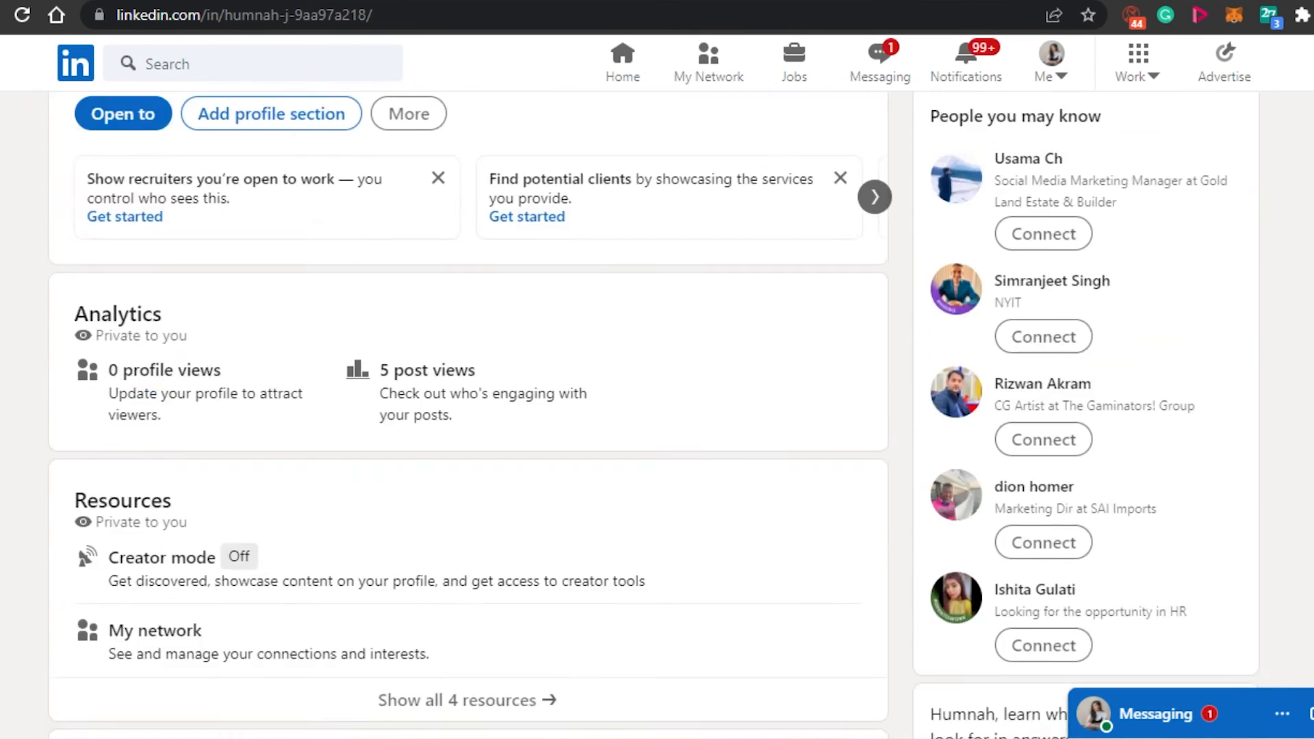
scroll(657, 411, up, 12)
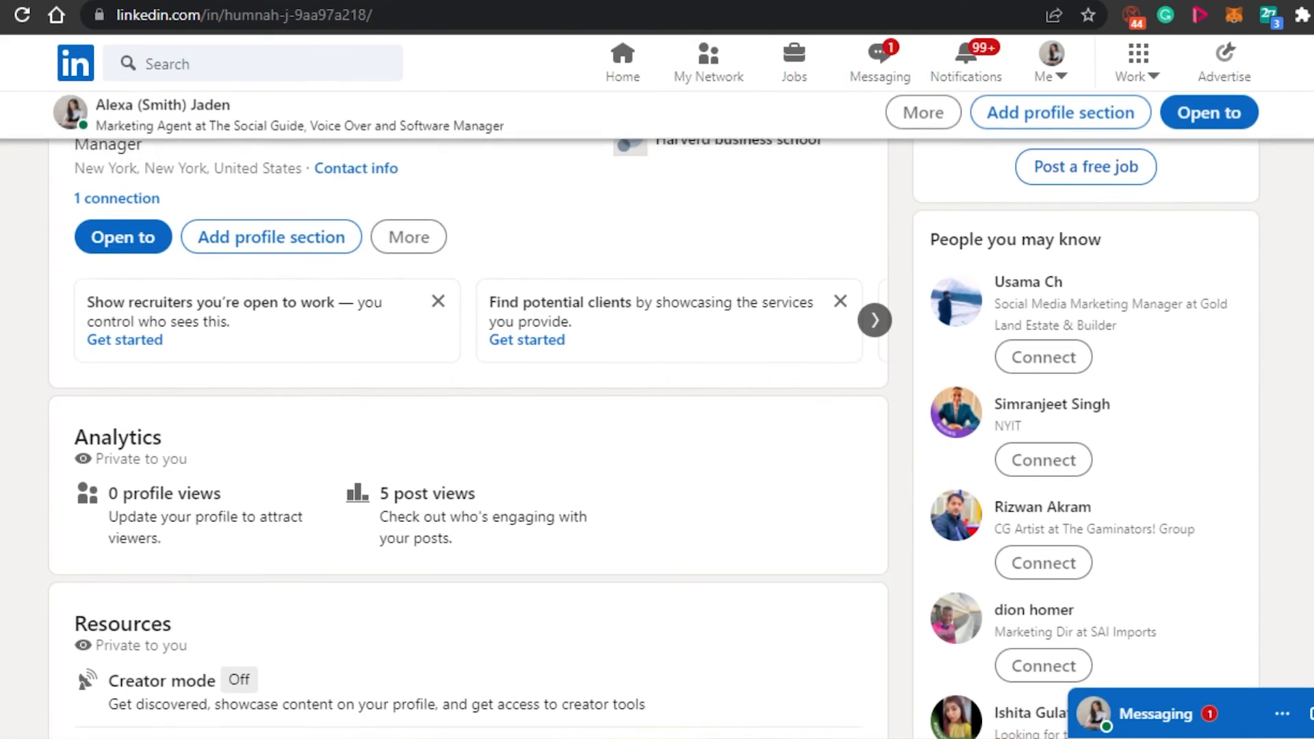